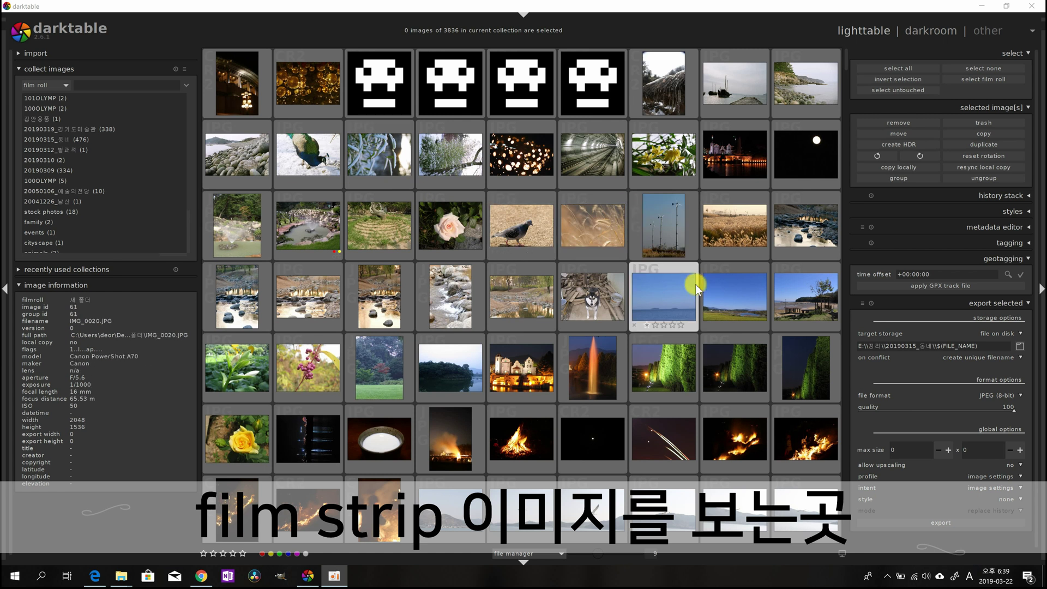
# Open the wind turbine photo DSC_5502.JPG from the lighttable in the darkroom view.
pyautogui.scroll(-1, 695, 283)
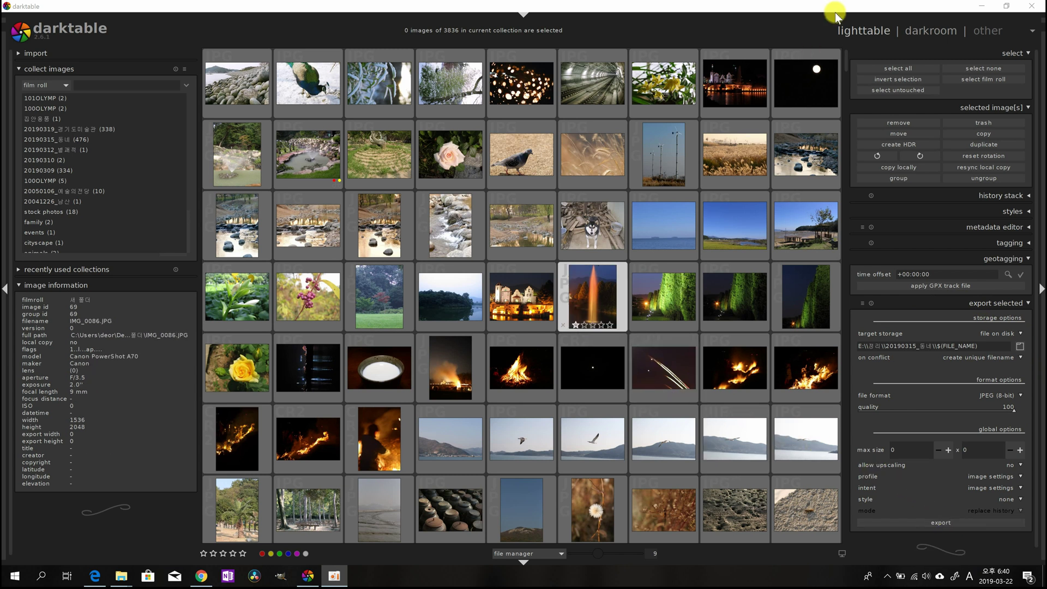
pyautogui.click(869, 33)
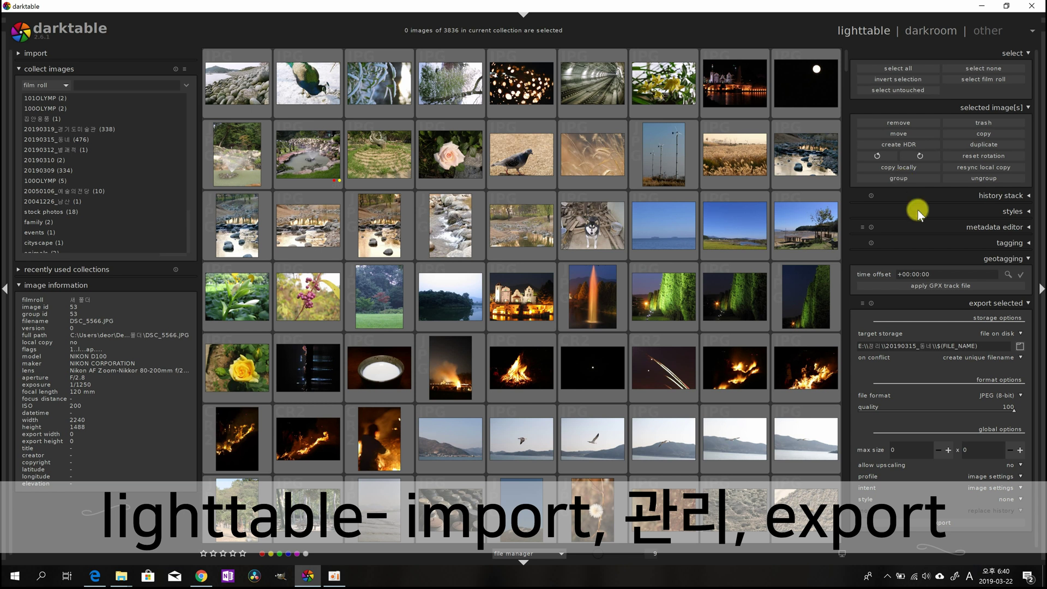
pyautogui.click(931, 31)
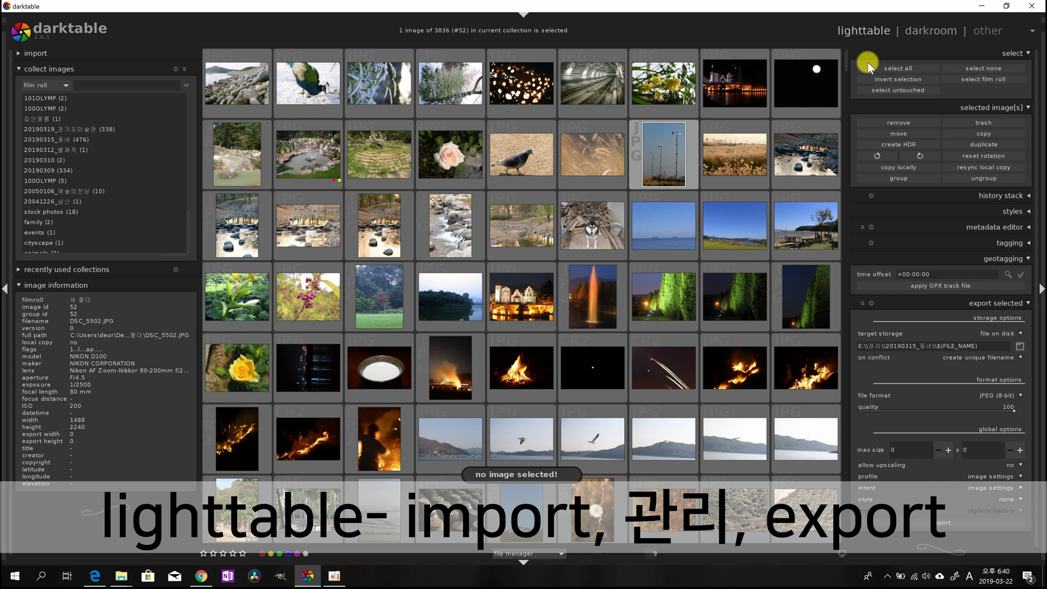
pyautogui.click(931, 32)
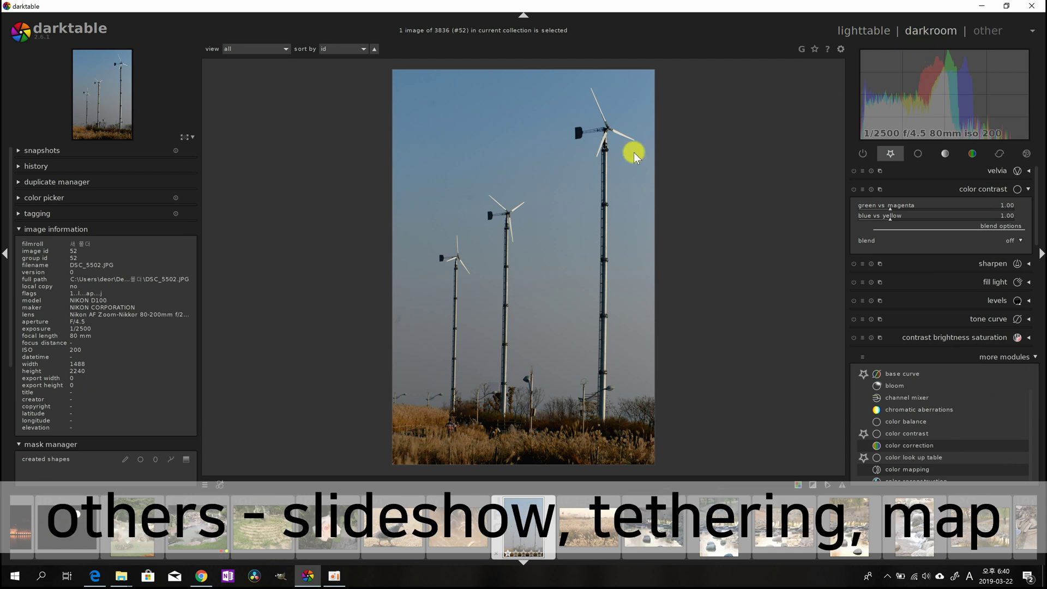
# Show the list of other available views and return to the lighttable.
pyautogui.click(988, 31)
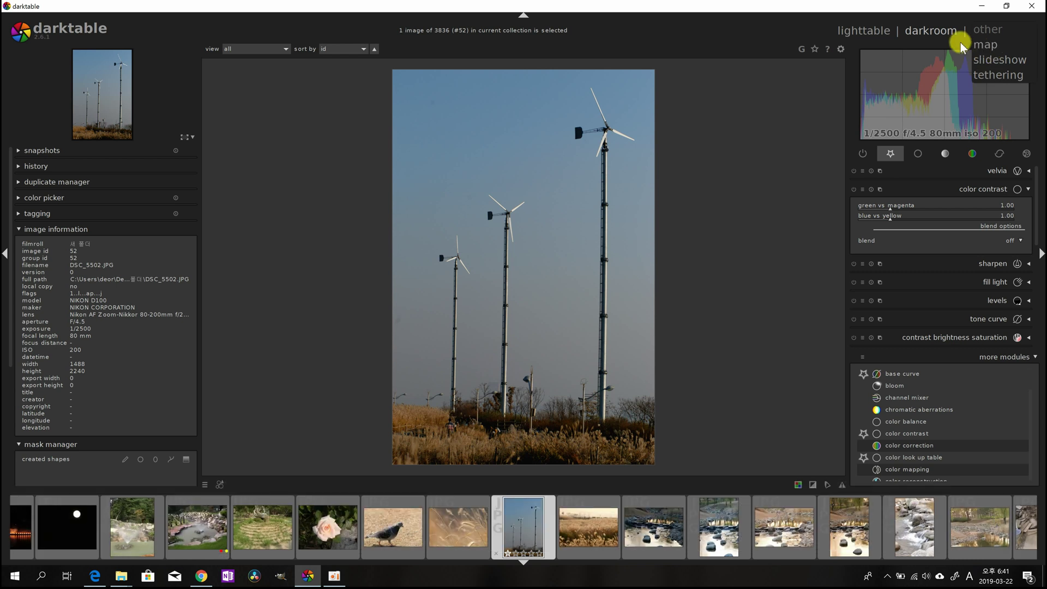
pyautogui.click(870, 32)
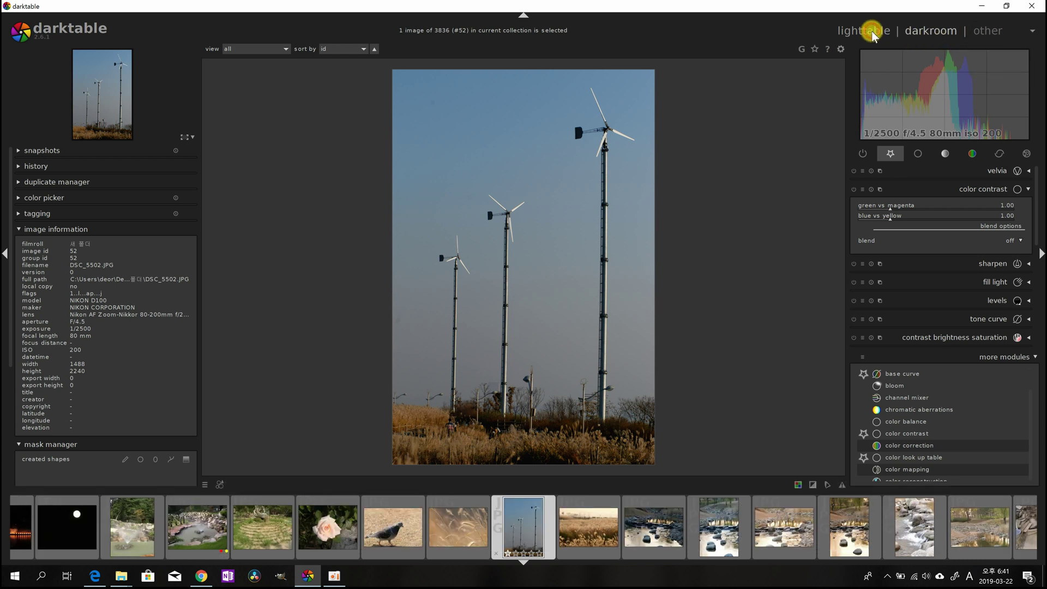
pyautogui.click(871, 32)
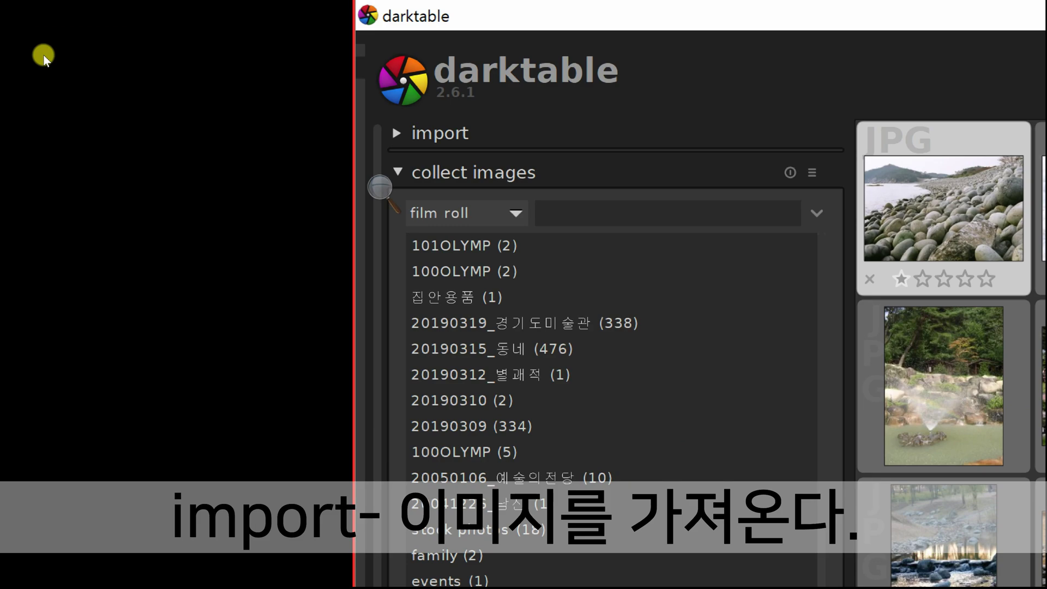
# Try to import the raw files P3197388.ORF, P3197389.ORF and P3197390.ORF from the 20190319_경기도미술관 folder.
pyautogui.click(397, 134)
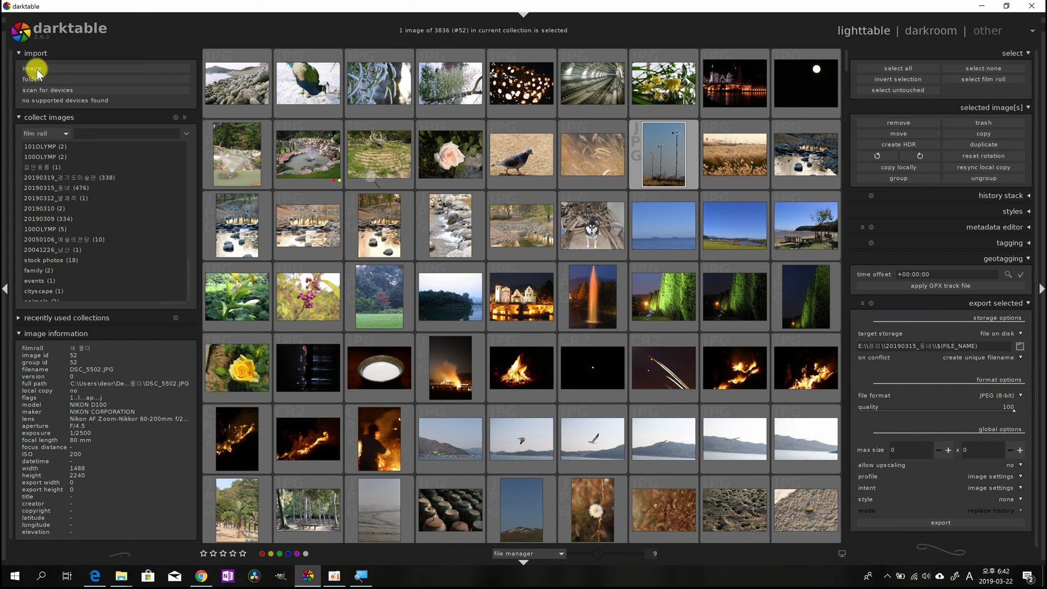
pyautogui.click(38, 71)
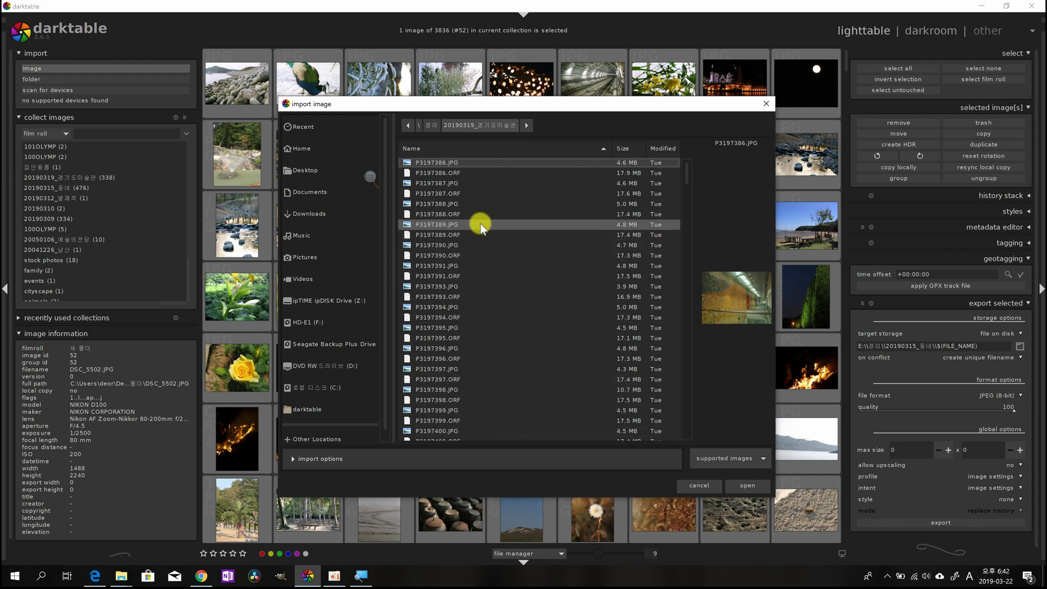
pyautogui.click(476, 209)
pyautogui.click(463, 238)
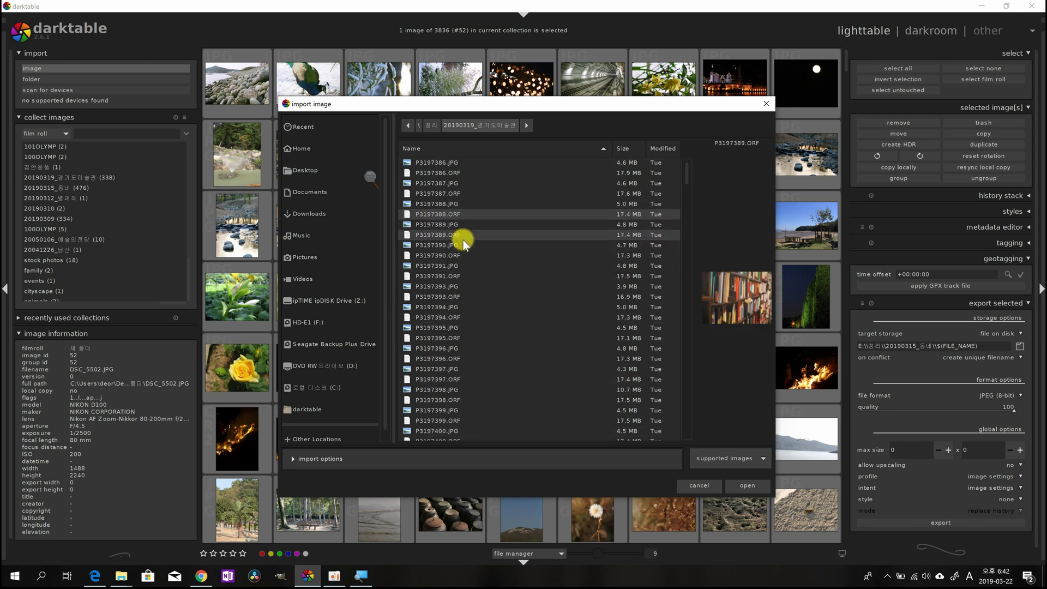
pyautogui.keyDown('ctrl'); pyautogui.click(466, 254); pyautogui.keyUp('ctrl')
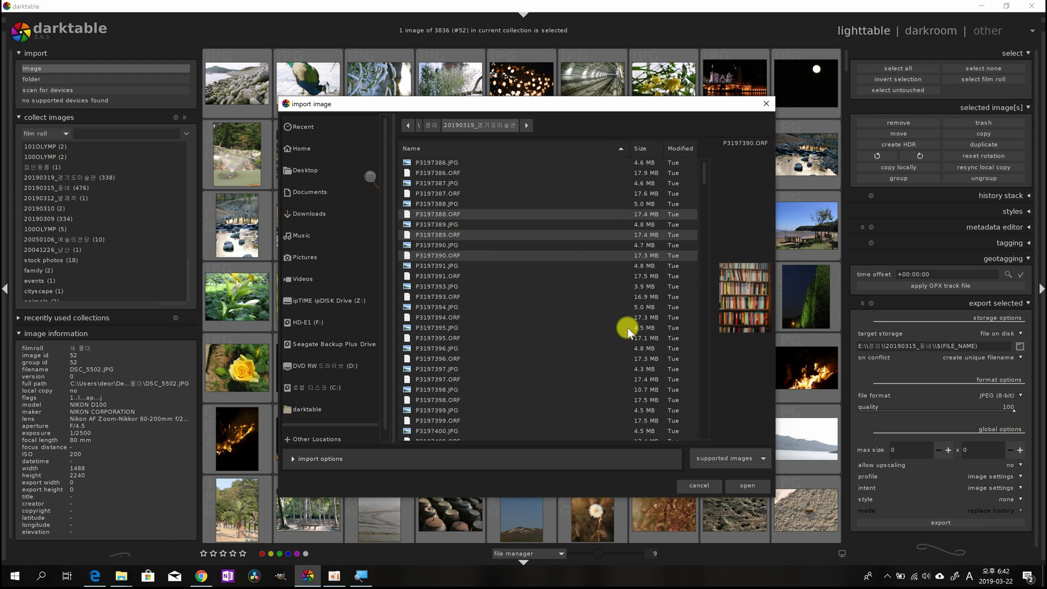
pyautogui.click(736, 485)
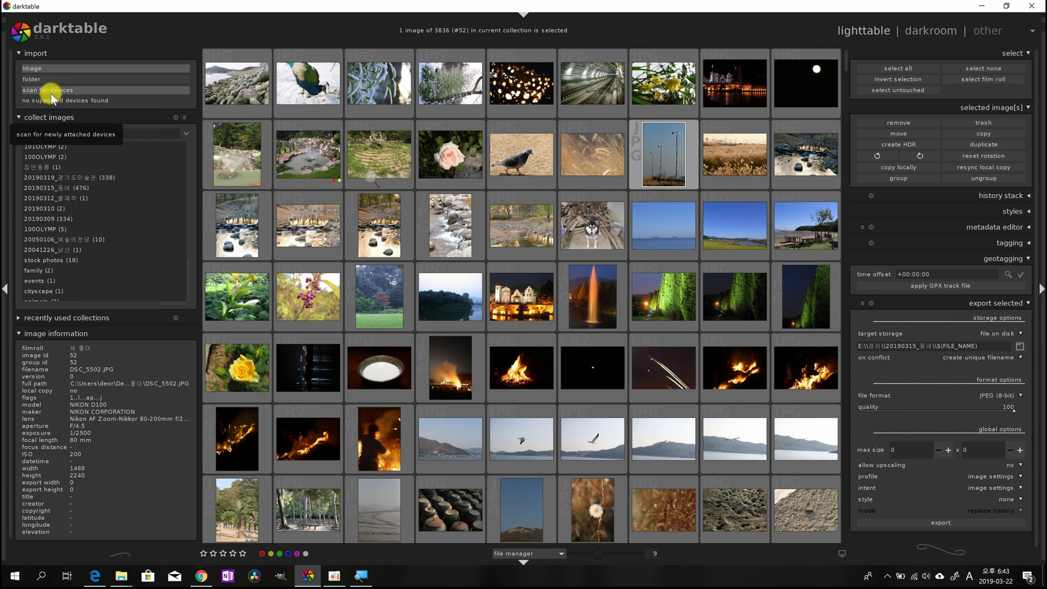
# Scan for newly attached devices and collapse the import section.
pyautogui.click(51, 95)
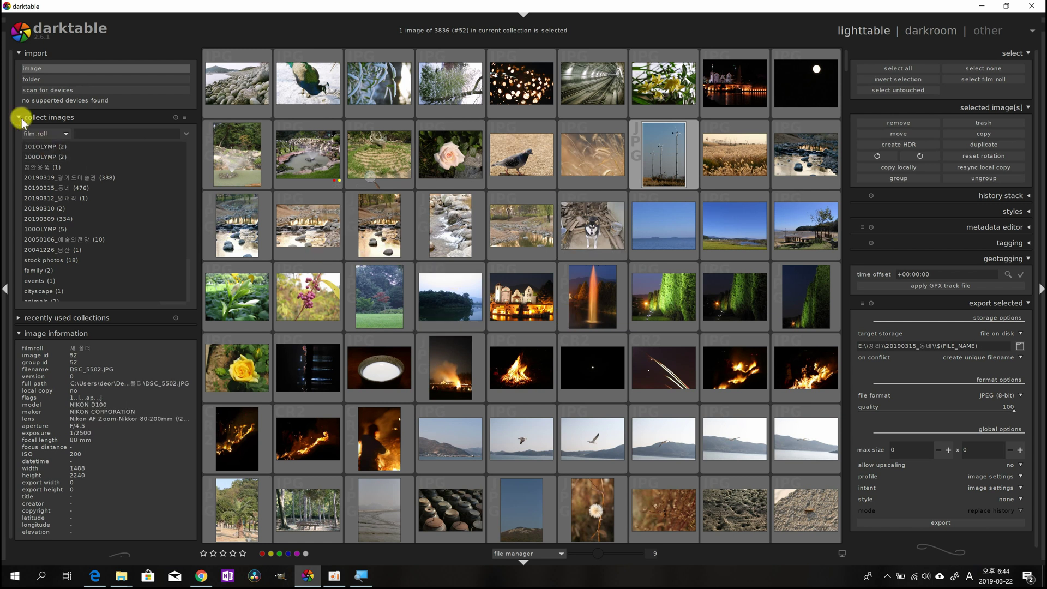
pyautogui.click(17, 52)
# Select the portrait-format garden pond photo DSCN9766.JPG at the start of the second thumbnail row.
pyautogui.click(287, 179)
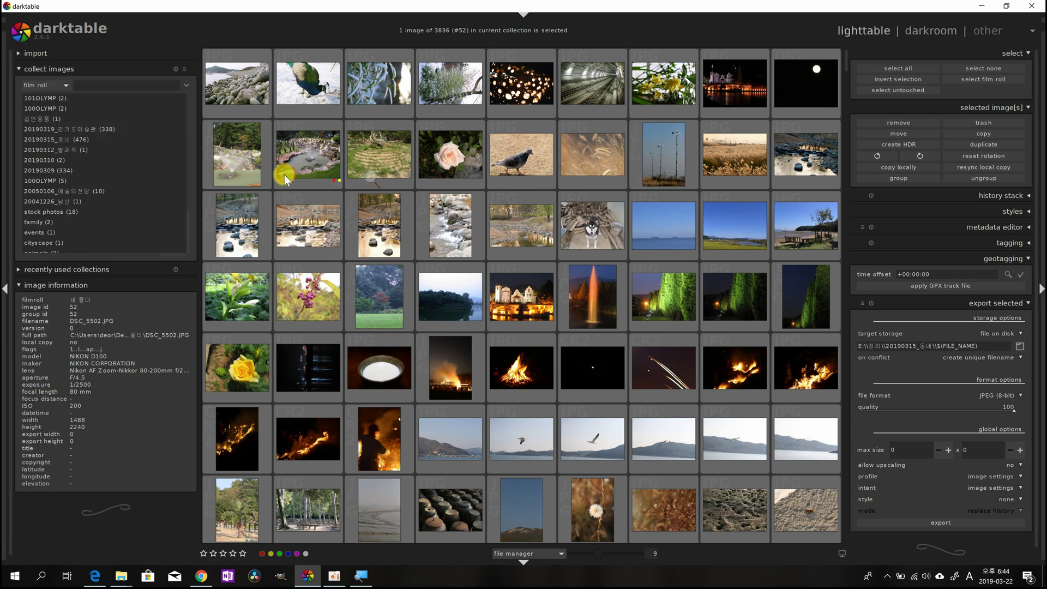
pyautogui.click(256, 165)
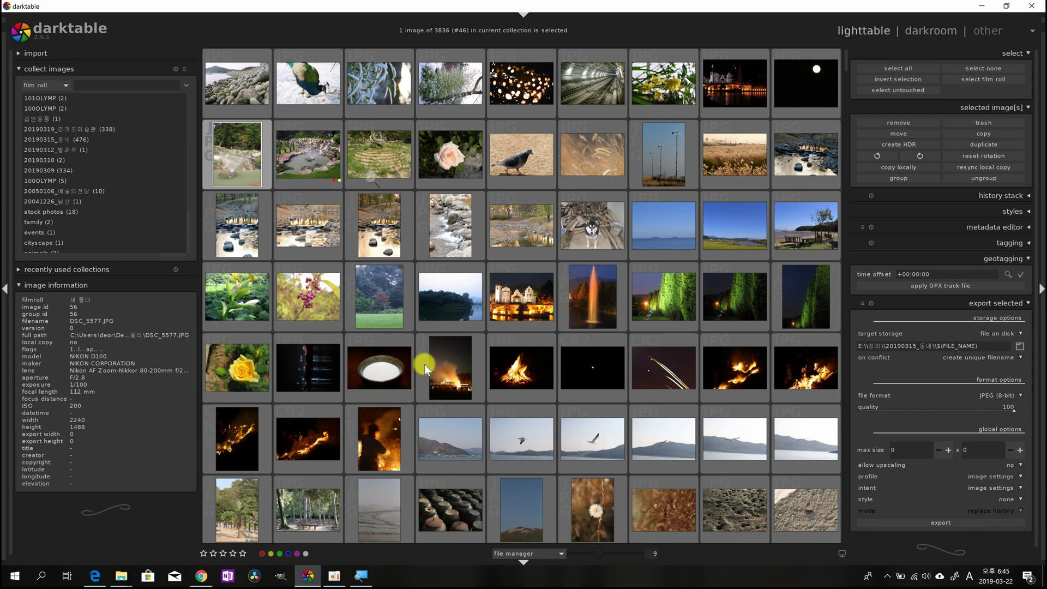
# Collect the images by camera and show only those taken with the Olympus PEN-F.
pyautogui.click(69, 83)
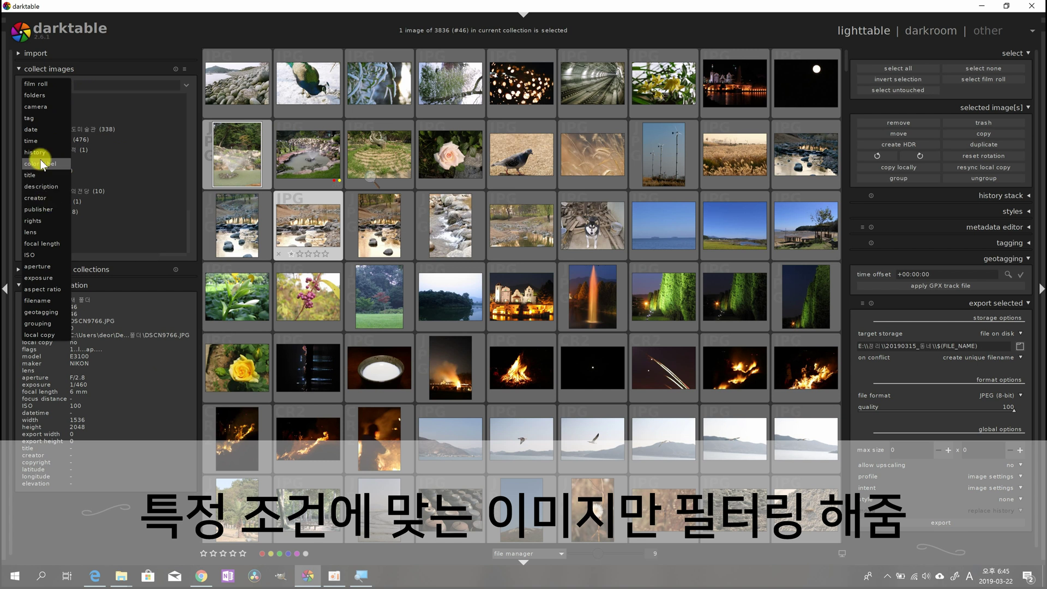
pyautogui.click(43, 110)
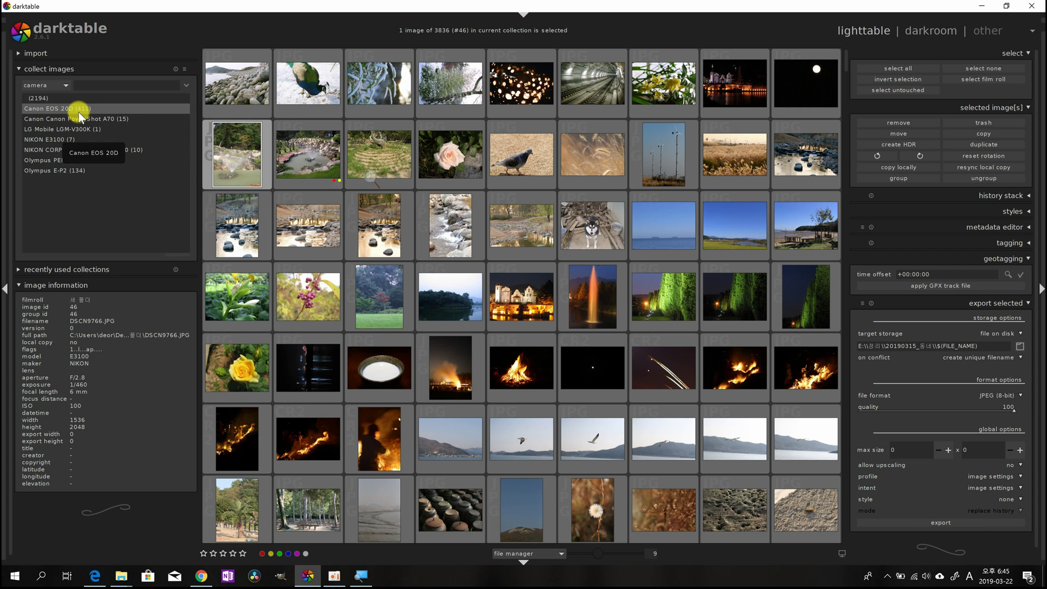
pyautogui.click(79, 195)
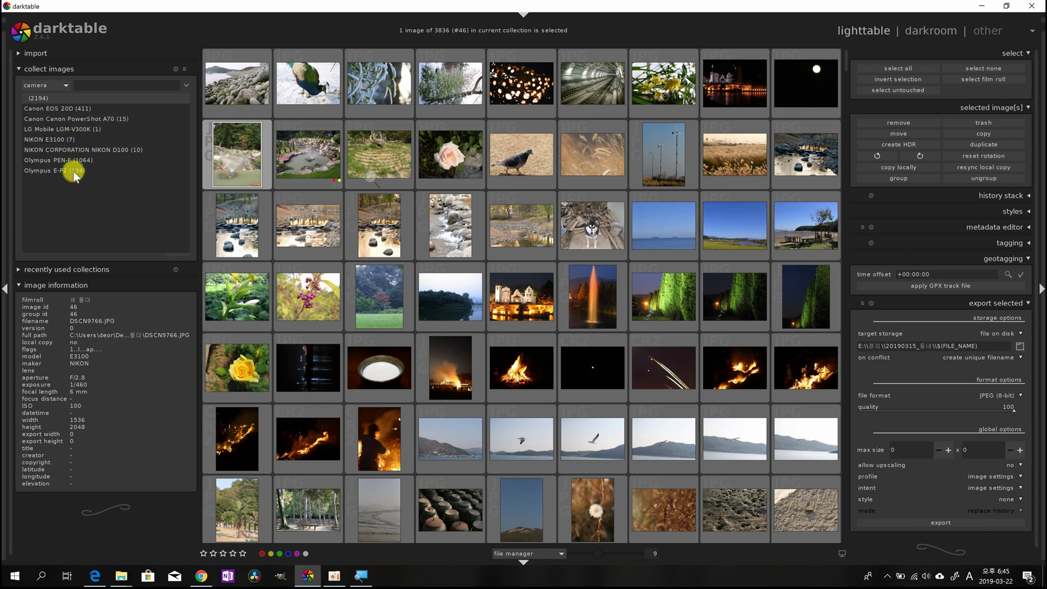
pyautogui.click(73, 171)
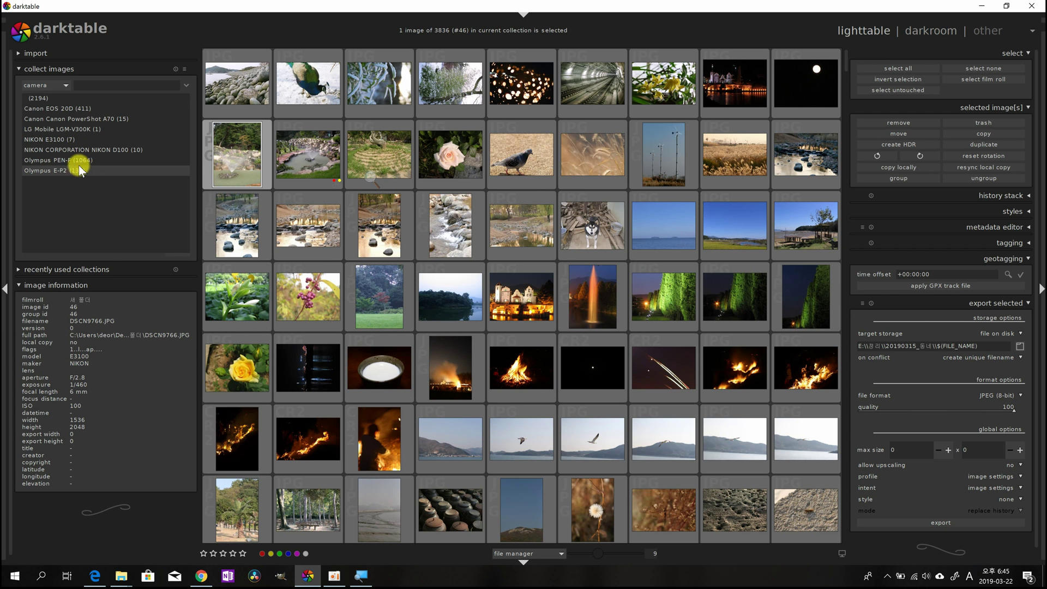
pyautogui.click(78, 163)
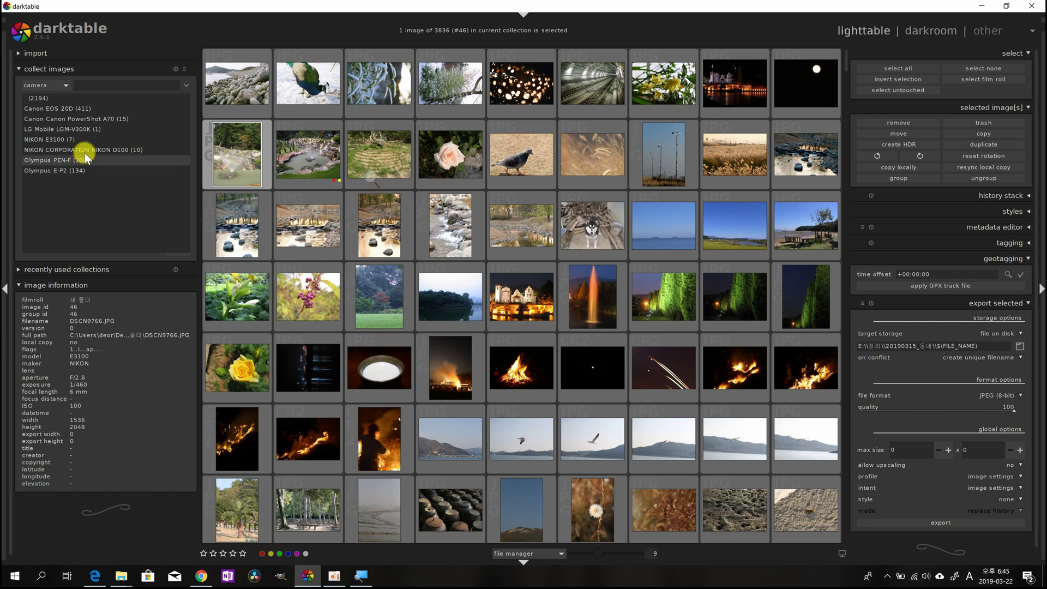
pyautogui.click(79, 130)
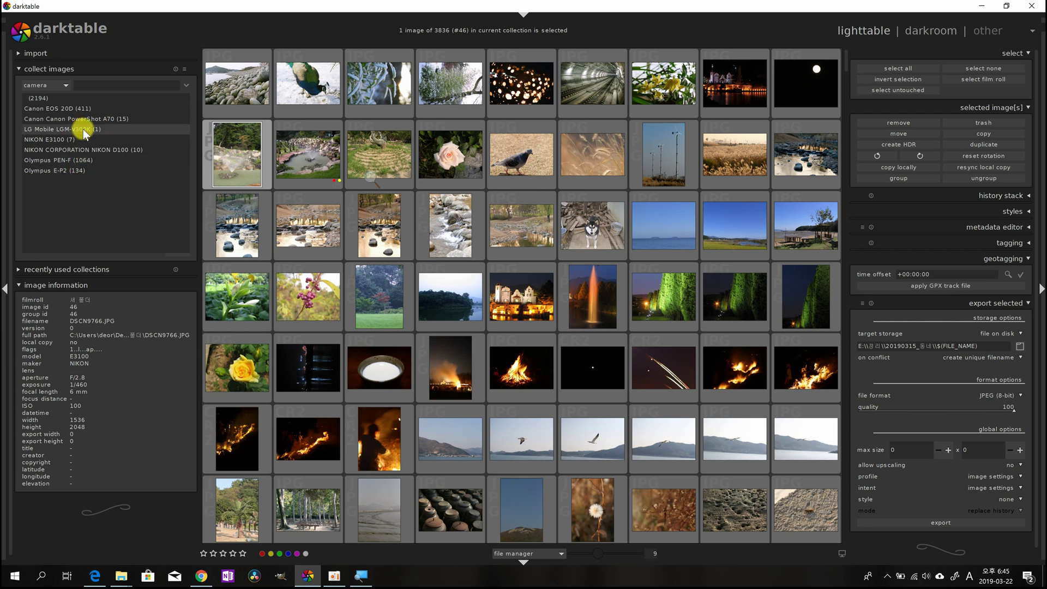
pyautogui.click(83, 111)
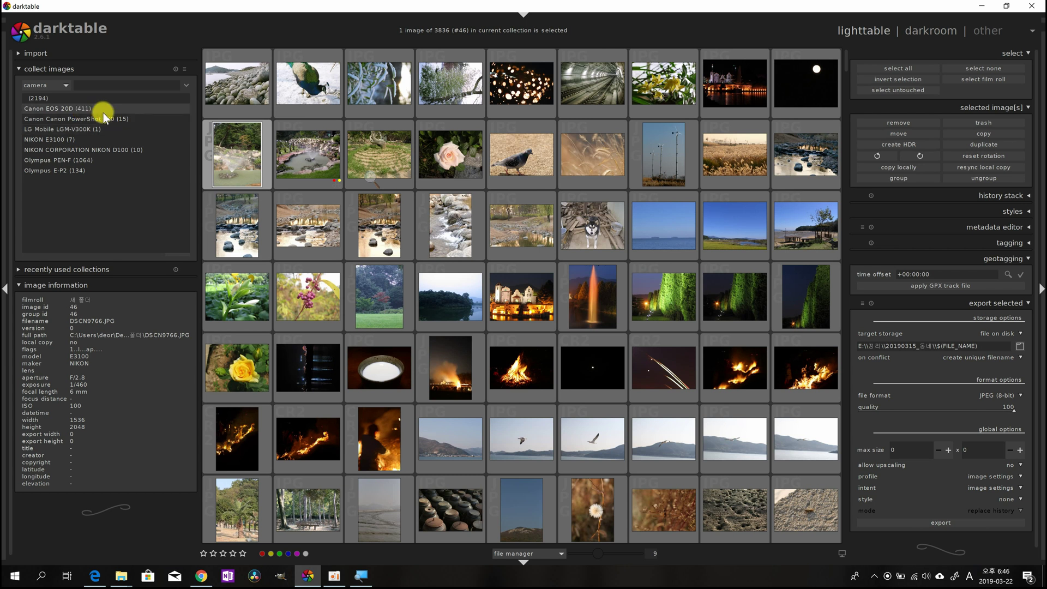
pyautogui.click(94, 161)
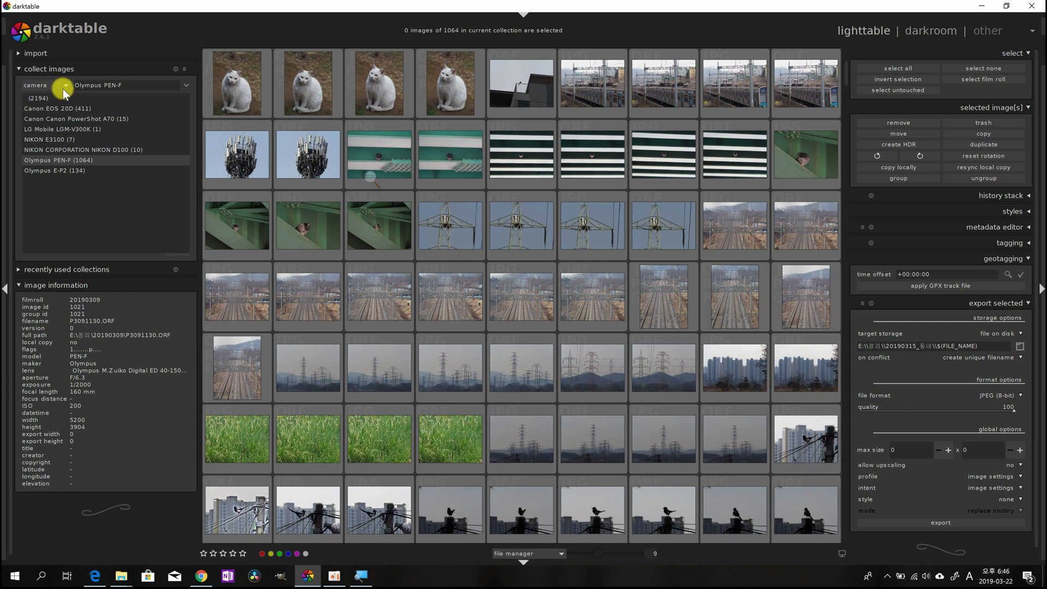
# Clear the camera filter by switching the collection criterion to date.
pyautogui.click(63, 87)
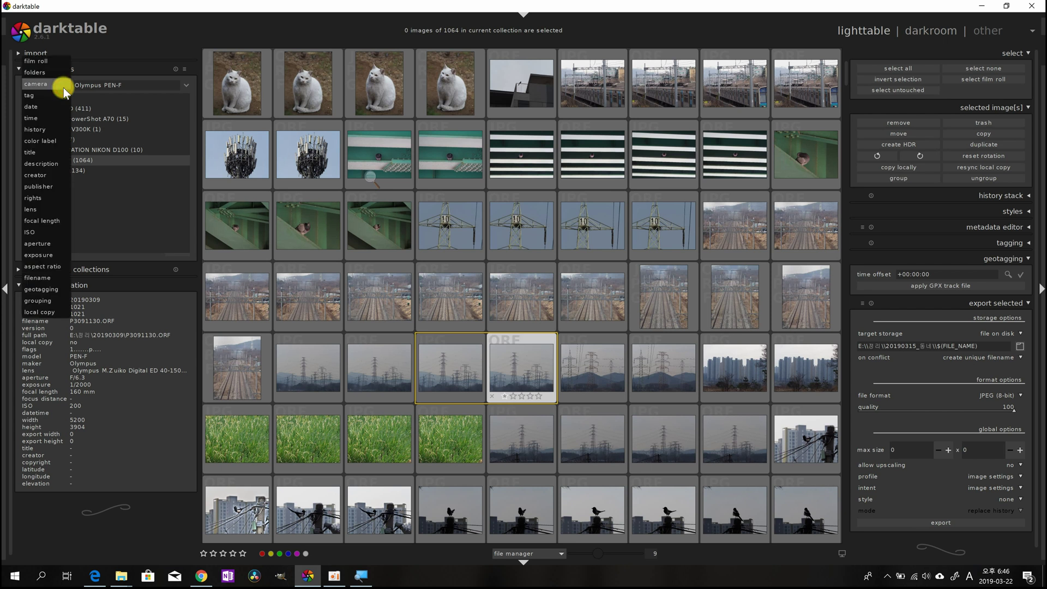
pyautogui.scroll(-1, 63, 87)
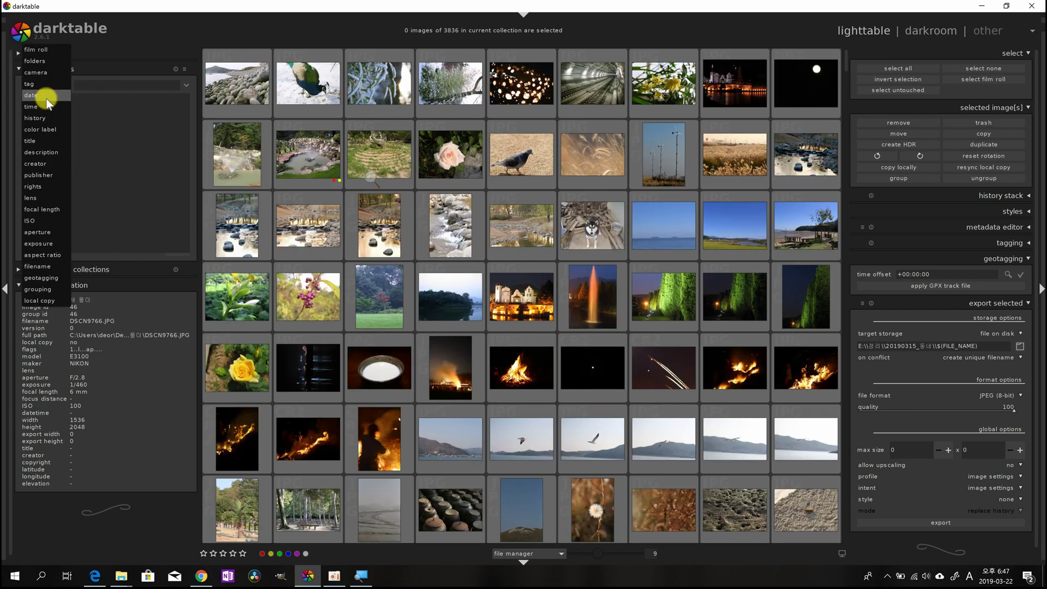
pyautogui.click(46, 99)
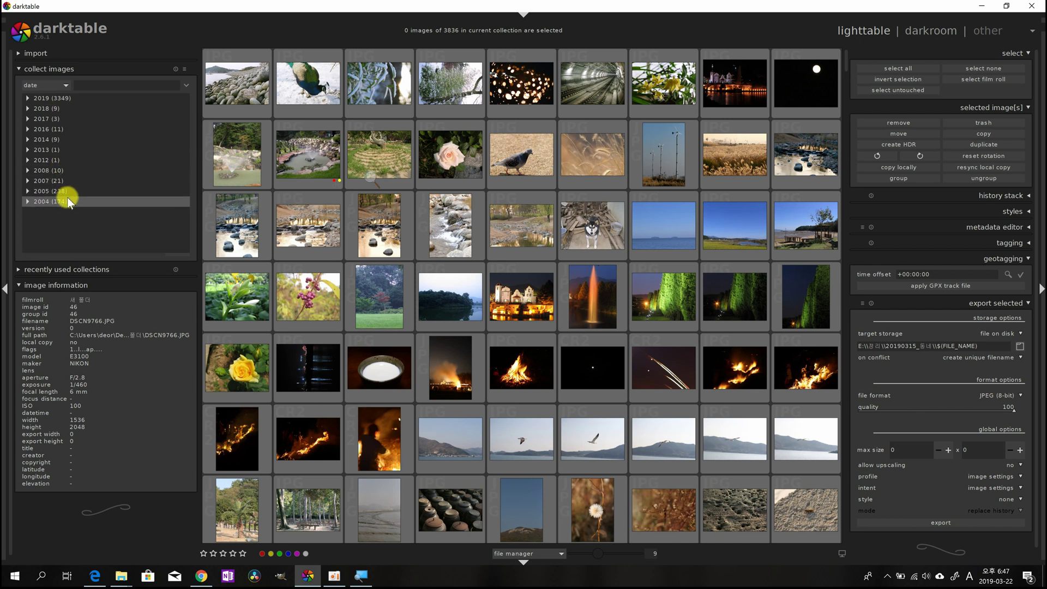
# Switch the collection criterion to history, followed by color label.
pyautogui.click(60, 87)
pyautogui.click(59, 87)
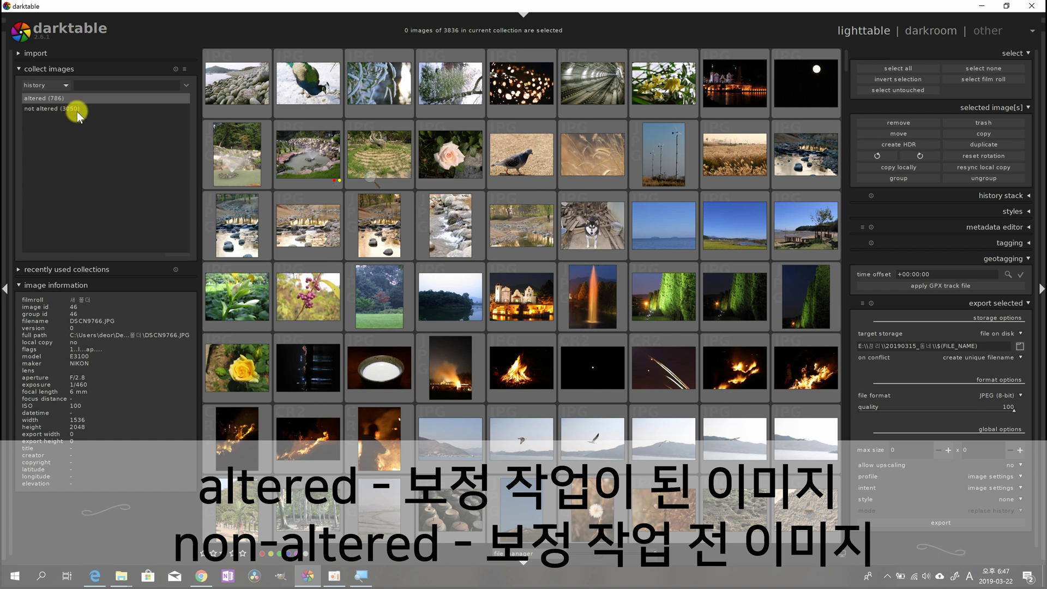
pyautogui.click(61, 89)
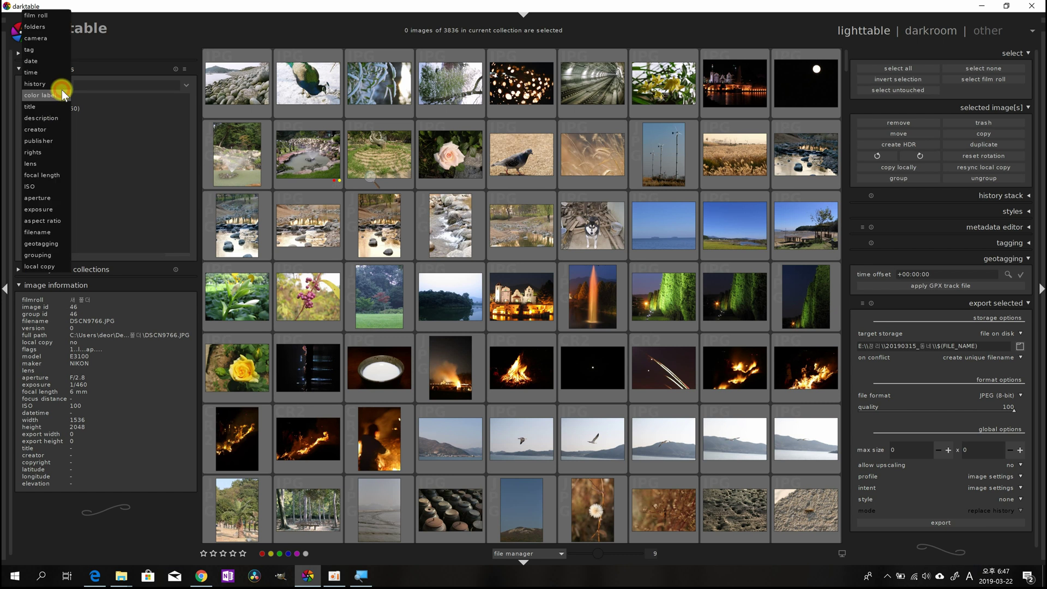
pyautogui.click(61, 87)
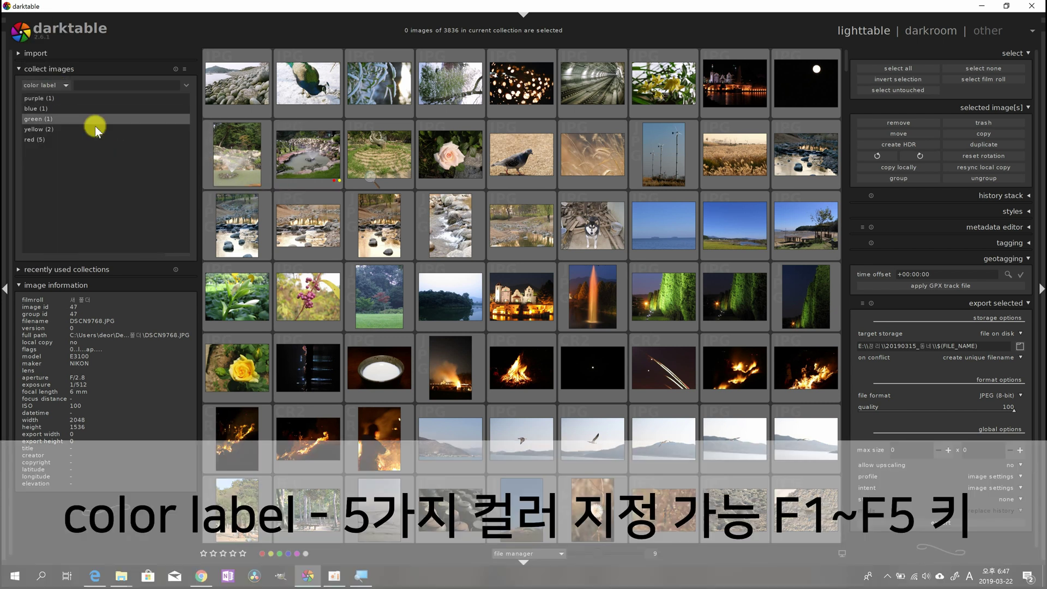
pyautogui.press('F1')
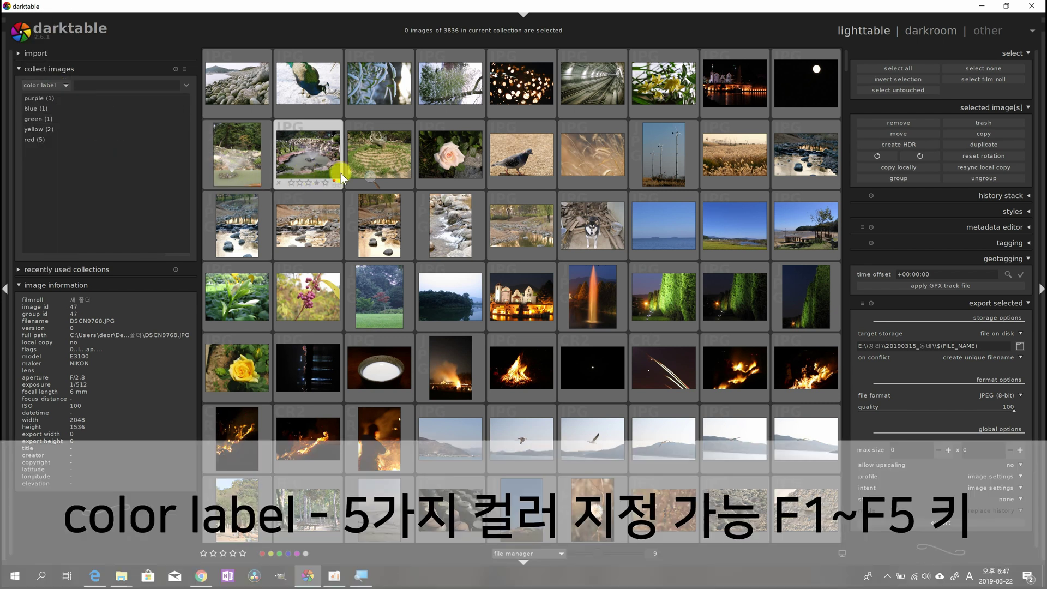
pyautogui.press('F2')
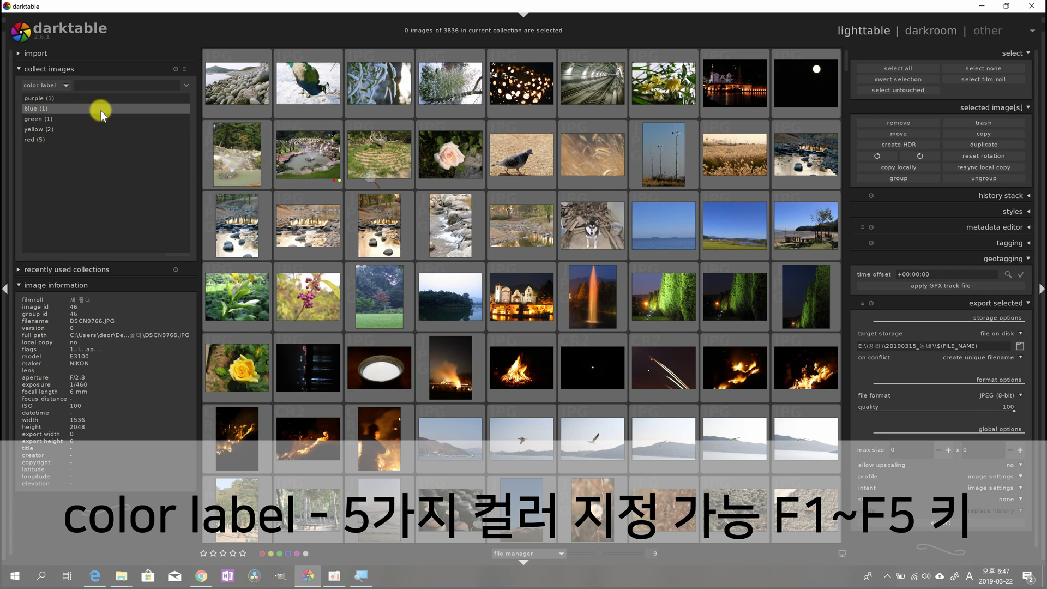
# List the collection's images by creator.
pyautogui.click(57, 86)
pyautogui.click(57, 87)
pyautogui.click(55, 88)
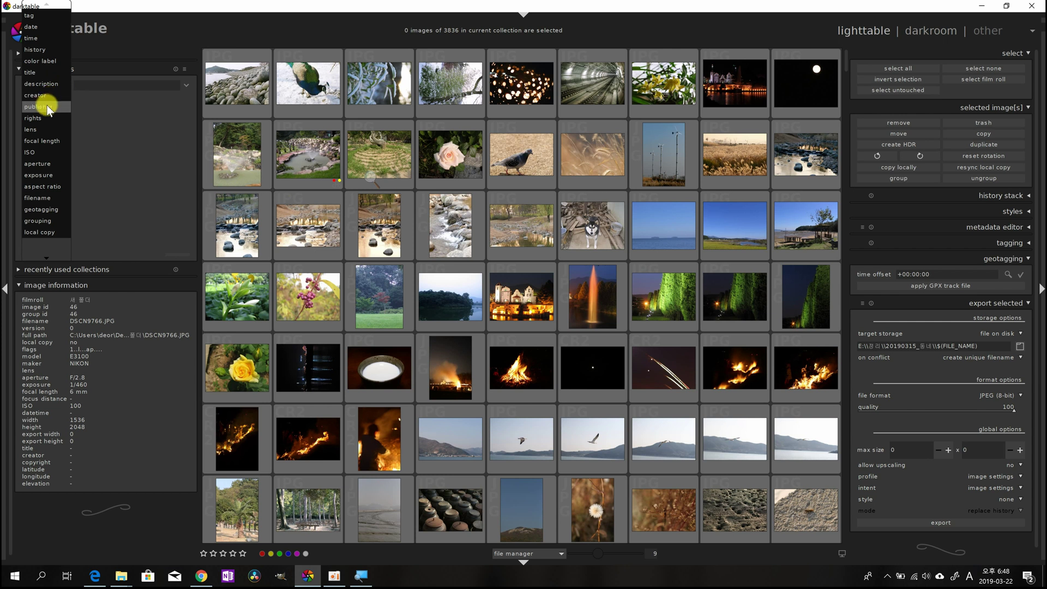
pyautogui.click(48, 98)
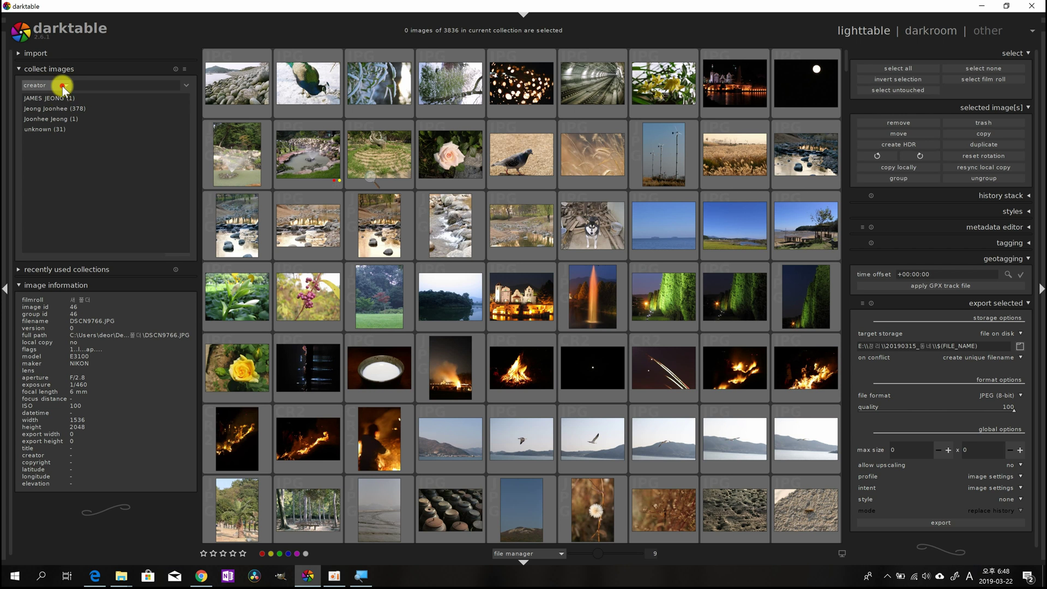
# Switch the collection criterion to rights, followed by lens.
pyautogui.scroll(-2, 61, 88)
pyautogui.click(59, 91)
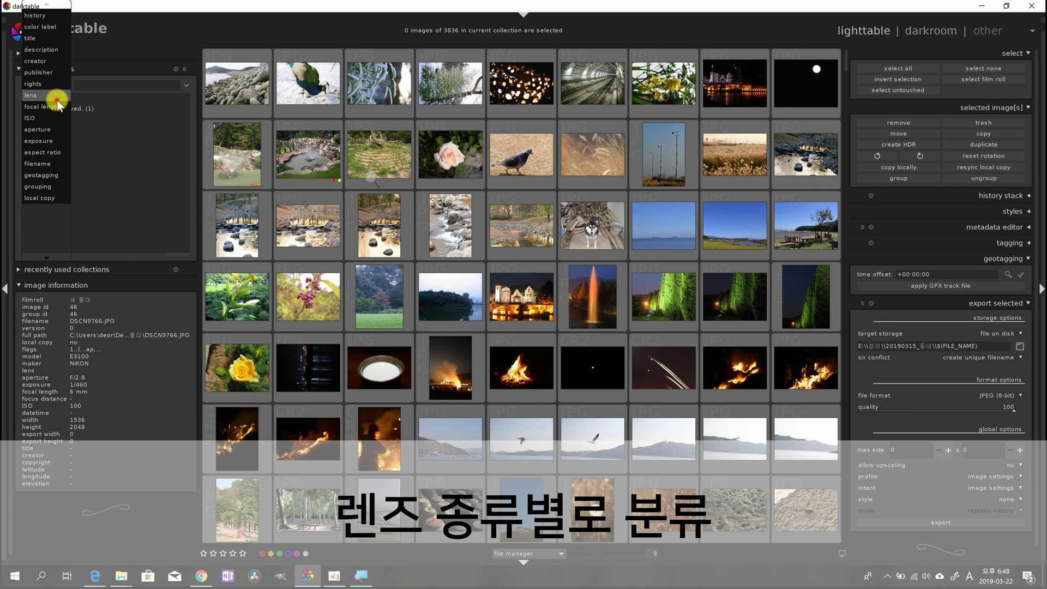
pyautogui.click(56, 98)
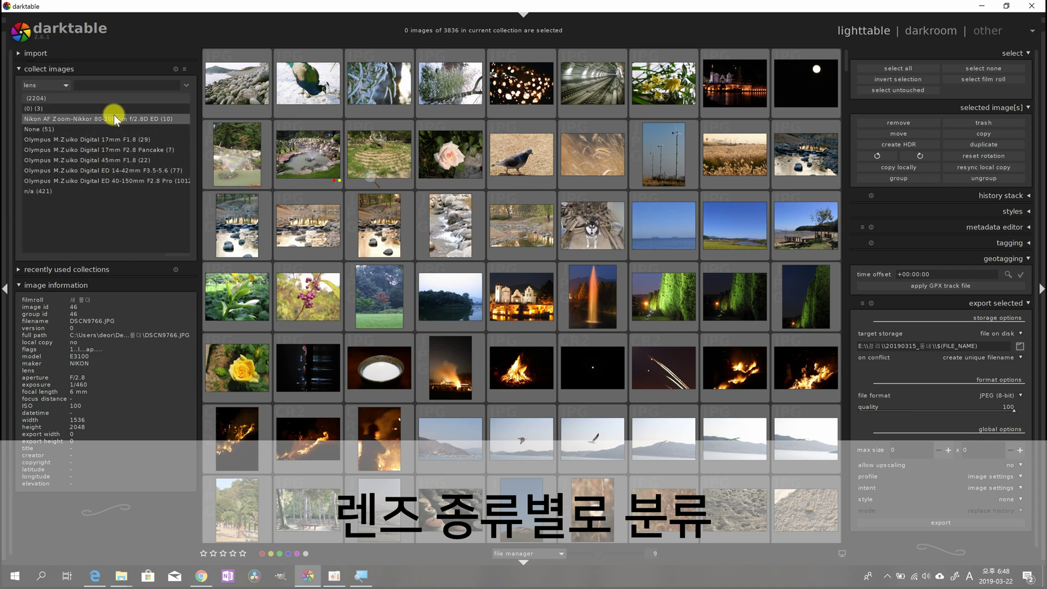
# Switch the collection criterion to focal length and filter the collection to images taken at 200 mm.
pyautogui.scroll(-3, 60, 89)
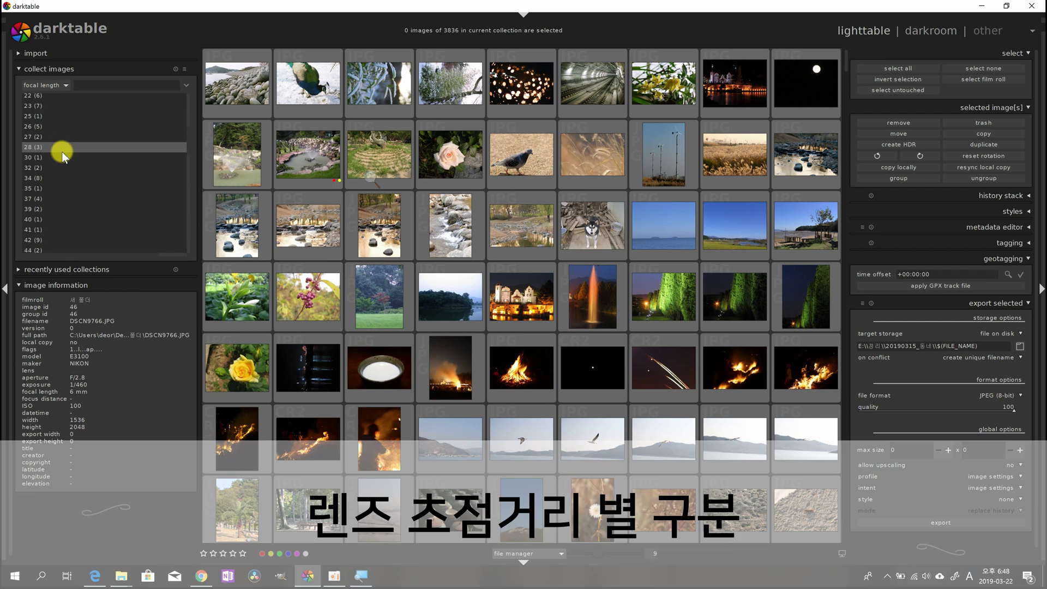
pyautogui.scroll(-5, 61, 152)
pyautogui.scroll(-4, 37, 251)
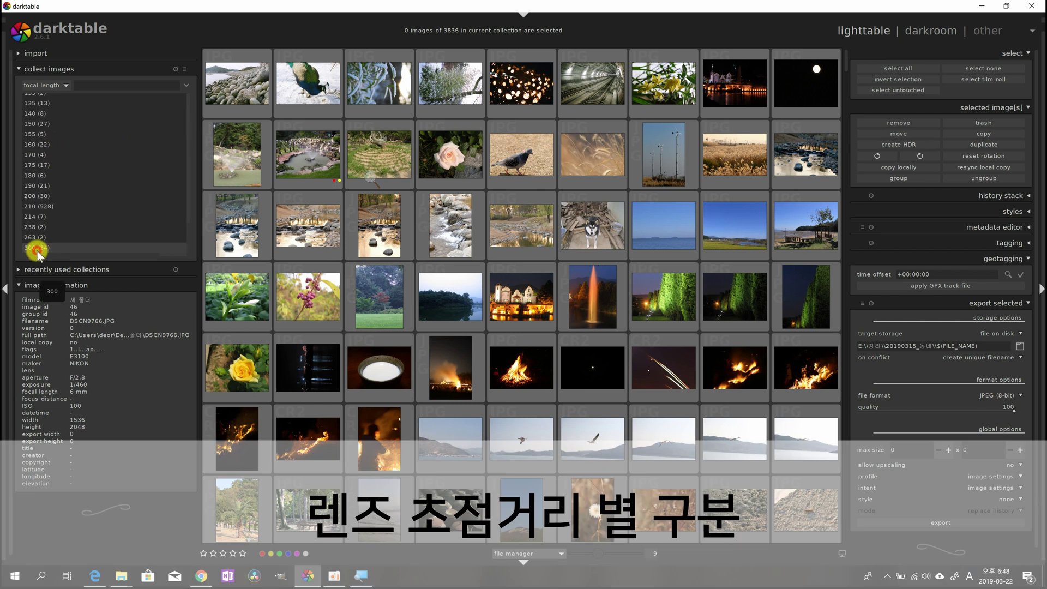
pyautogui.click(44, 124)
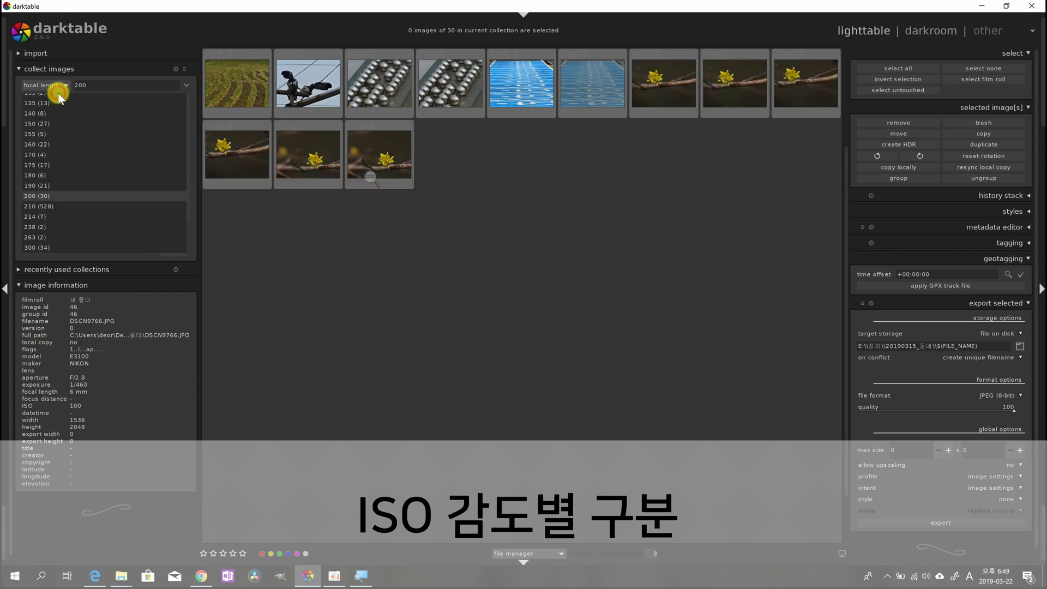
# Switch the collection criterion to ISO and show only the ISO 800 images.
pyautogui.click(57, 92)
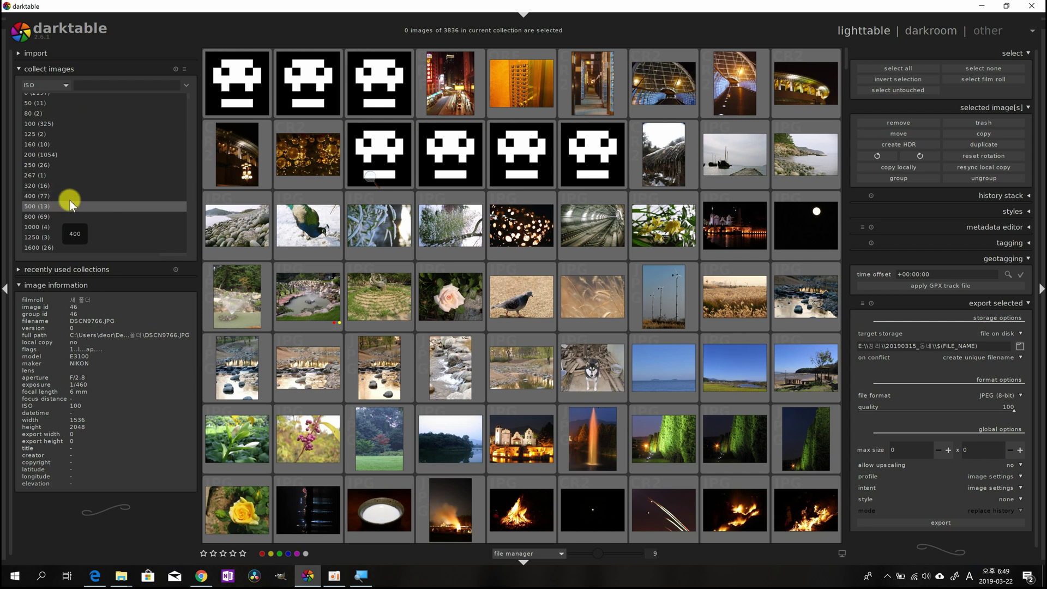
pyautogui.click(56, 216)
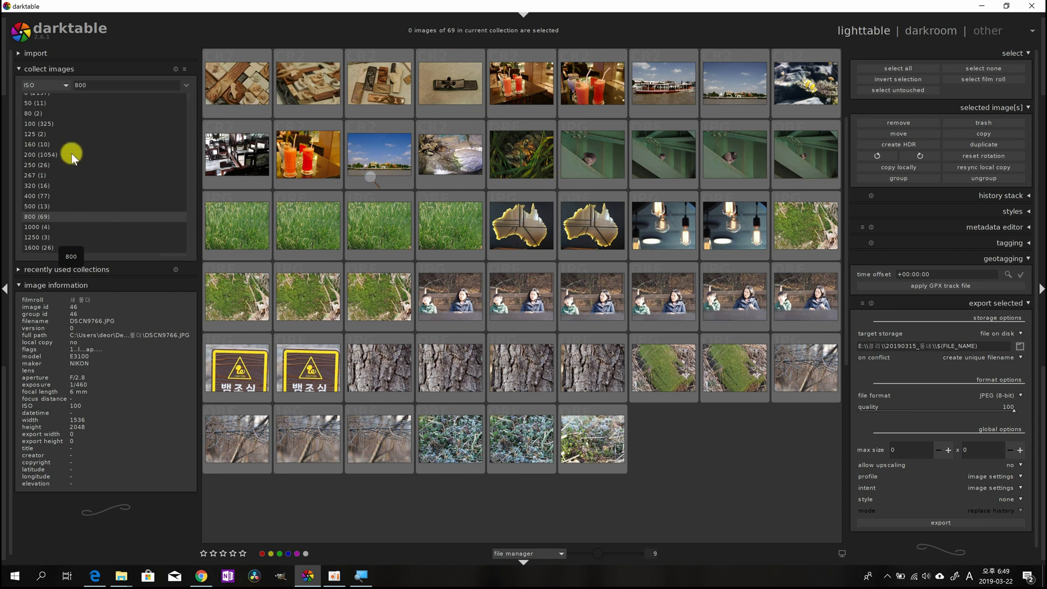
# Switch the collection criterion to aperture, followed by exposure, and look through the listed shutter speeds.
pyautogui.scroll(3, 54, 87)
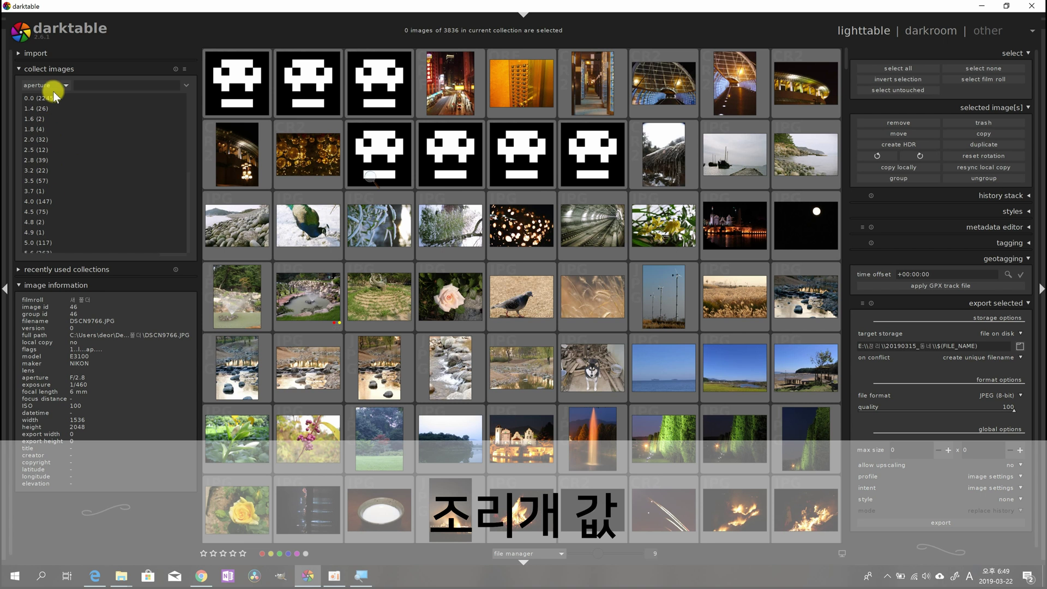
pyautogui.scroll(-1, 57, 86)
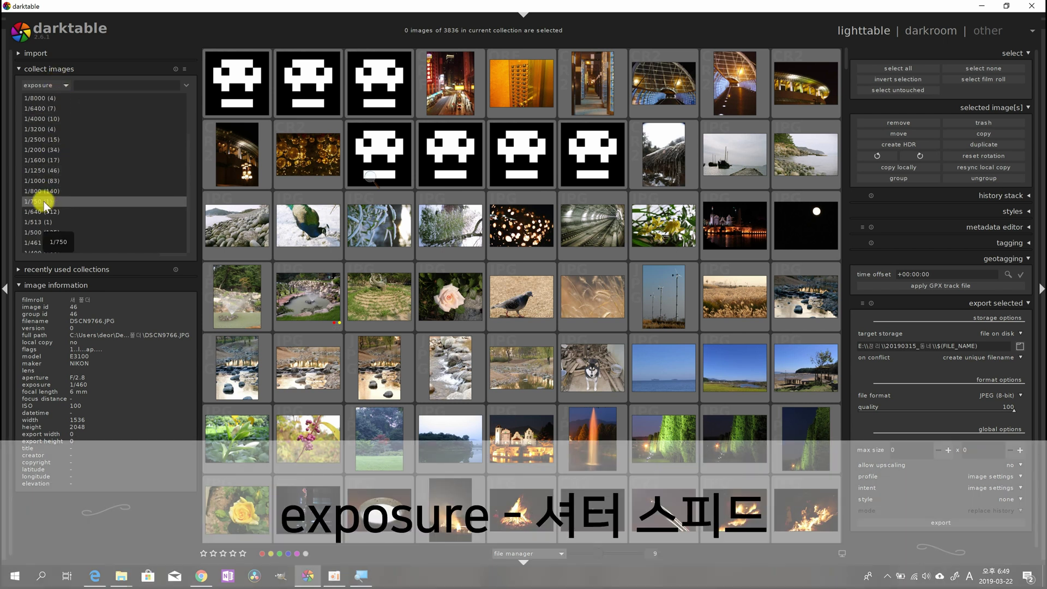
pyautogui.scroll(-10, 43, 201)
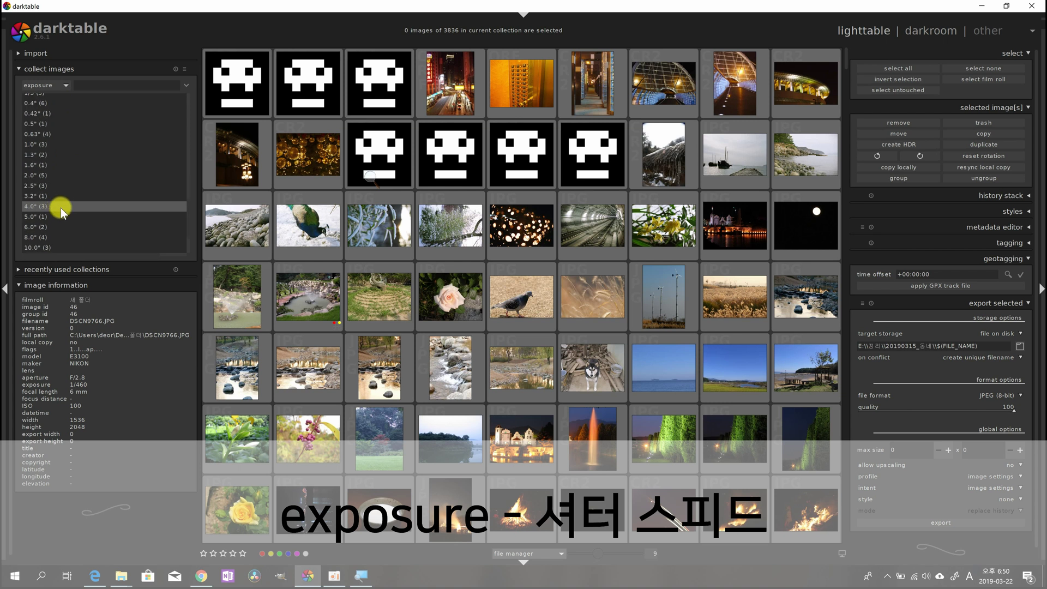
pyautogui.scroll(-2, 37, 247)
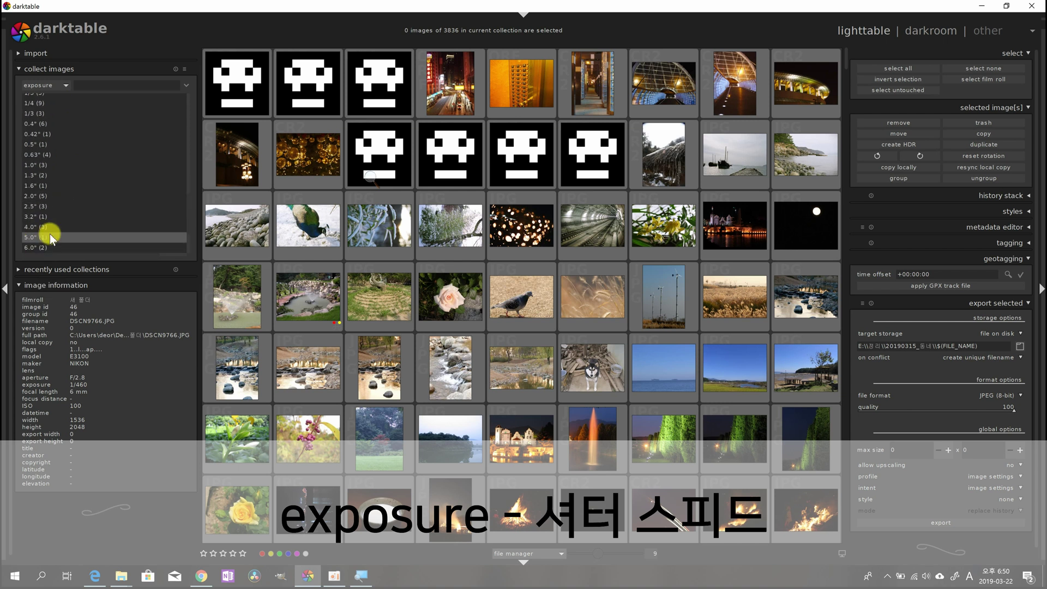
pyautogui.scroll(13, 50, 233)
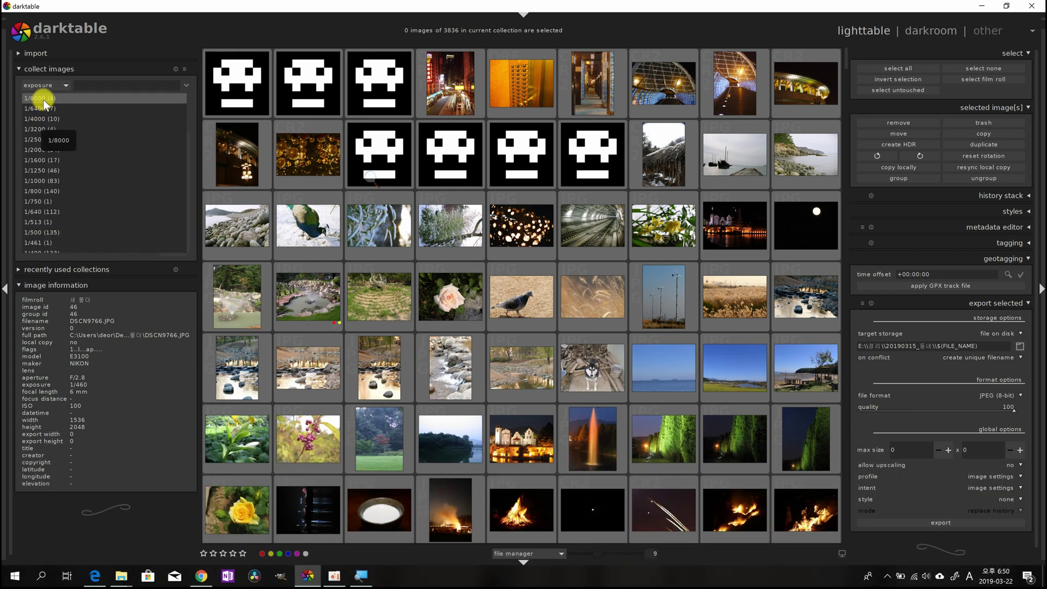
# Switch the collection criterion to aspect ratio, followed by filename.
pyautogui.scroll(-3, 56, 89)
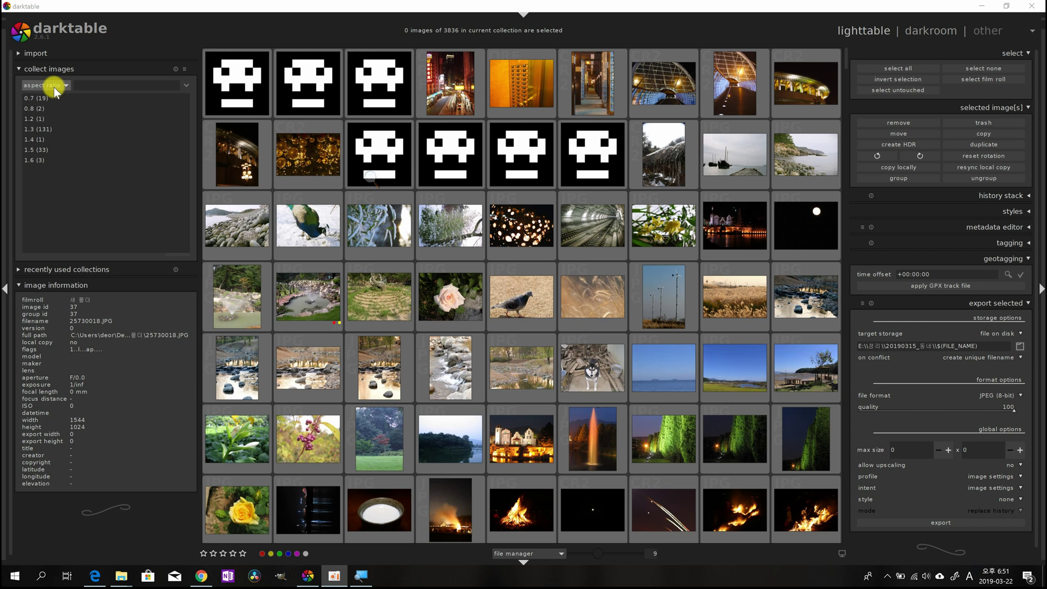
pyautogui.click(54, 86)
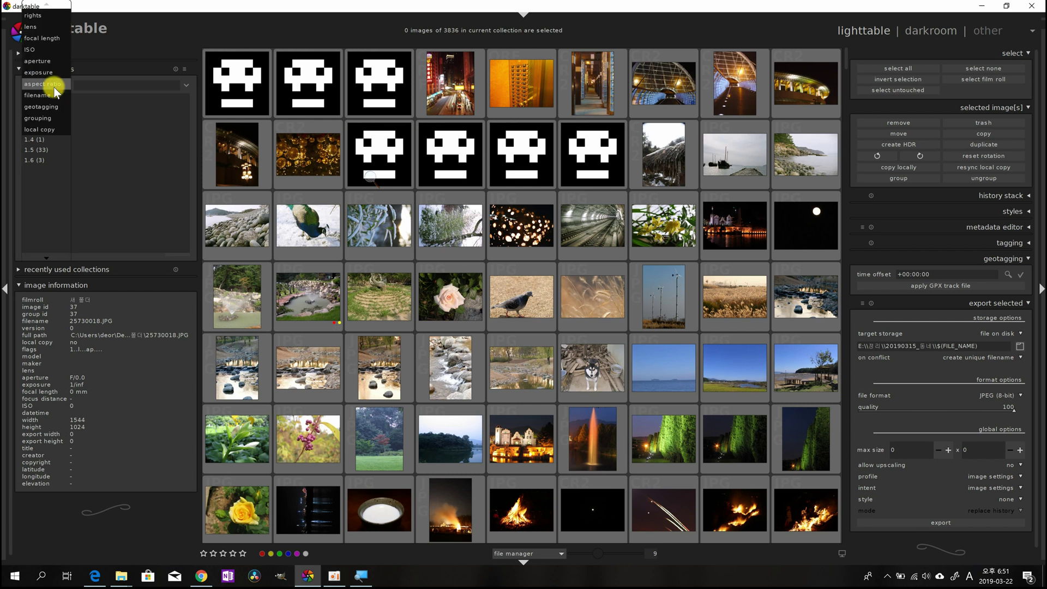
pyautogui.click(55, 95)
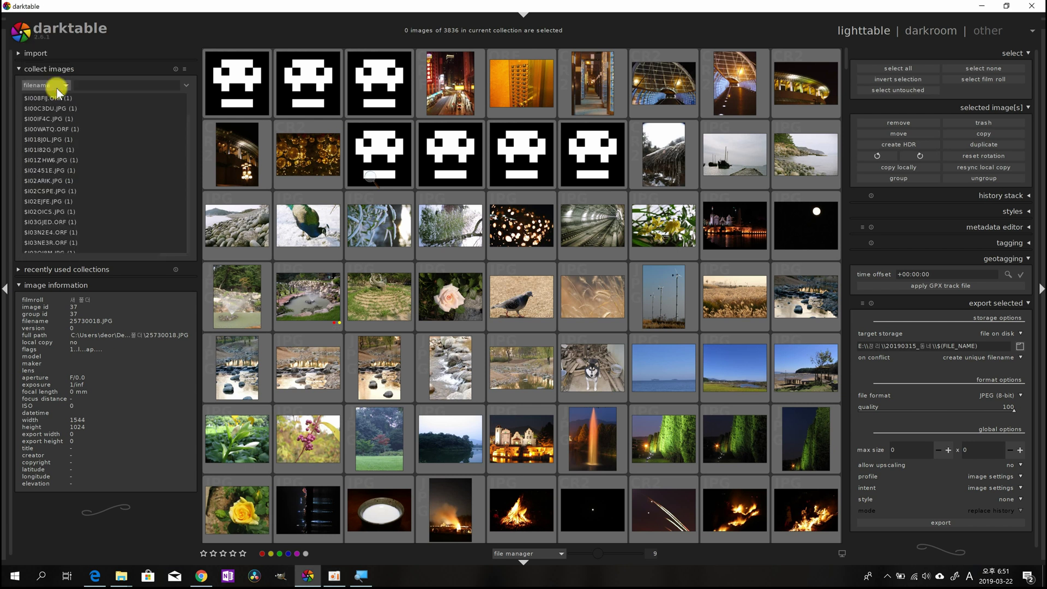
# Switch the collection criterion to geotagging, followed by grouping, and check the remaining criteria.
pyautogui.click(58, 86)
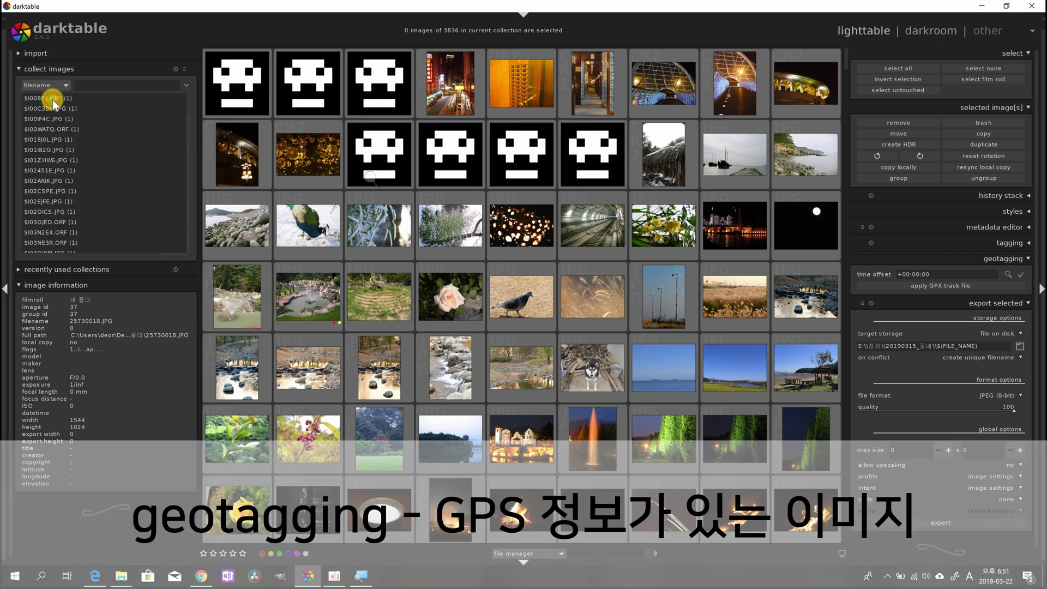
pyautogui.click(53, 99)
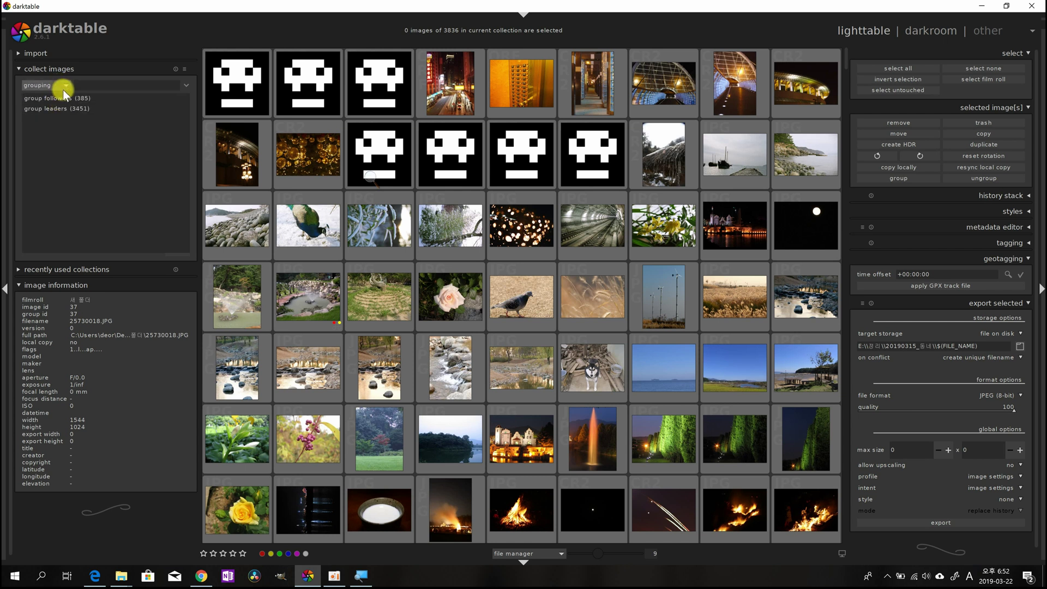
pyautogui.click(63, 89)
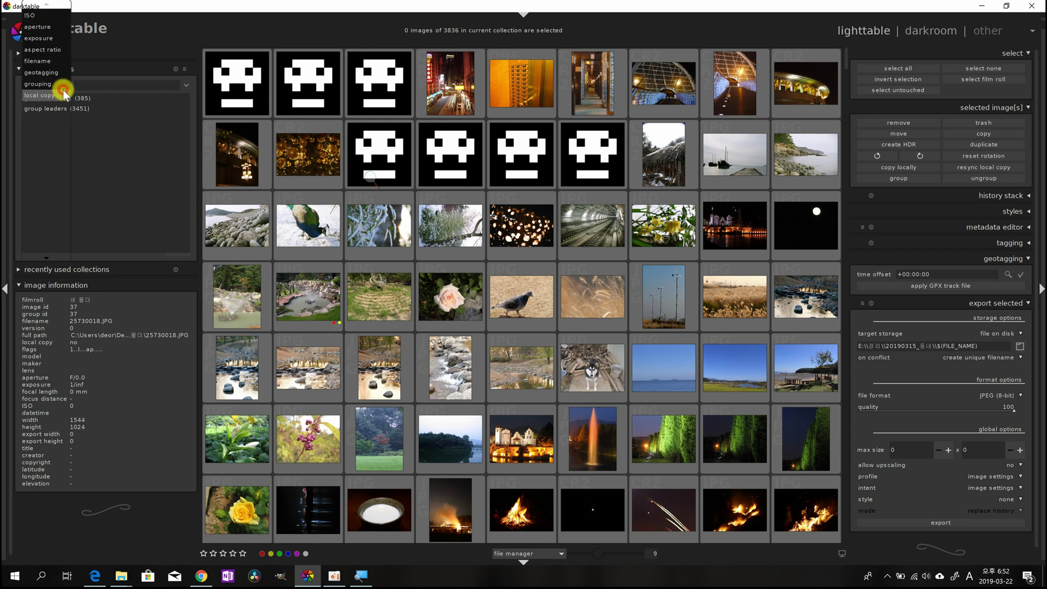
pyautogui.click(51, 97)
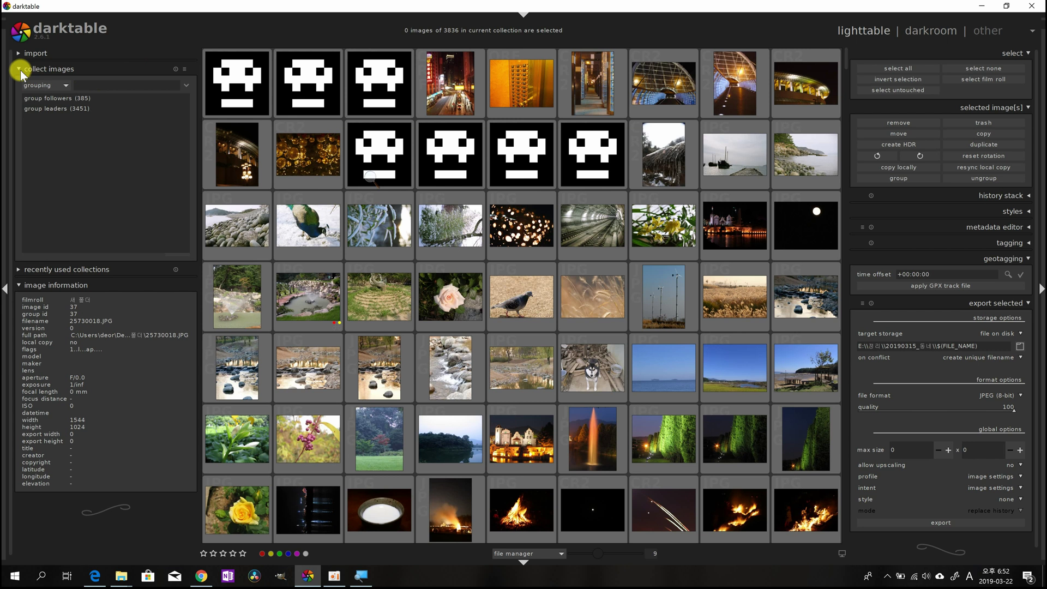
# Set the collection criterion to ISO and filter the collection to ISO 400.
pyautogui.click(53, 94)
pyautogui.click(40, 198)
pyautogui.click(40, 198)
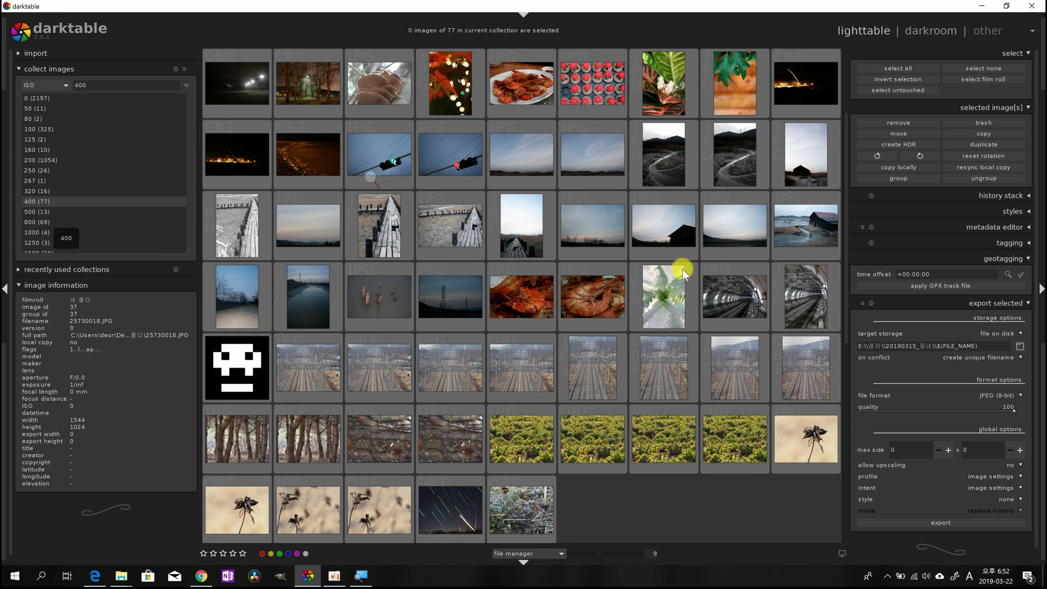
# Collapse the collect images section, then expand the recently used collections to review them and collapse them again.
pyautogui.click(19, 69)
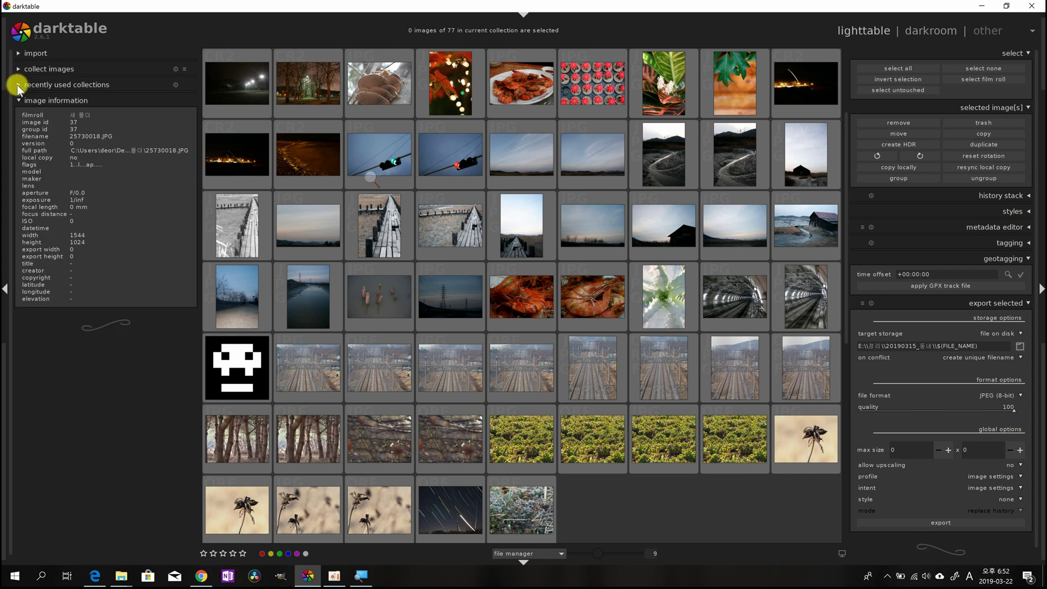
pyautogui.click(19, 85)
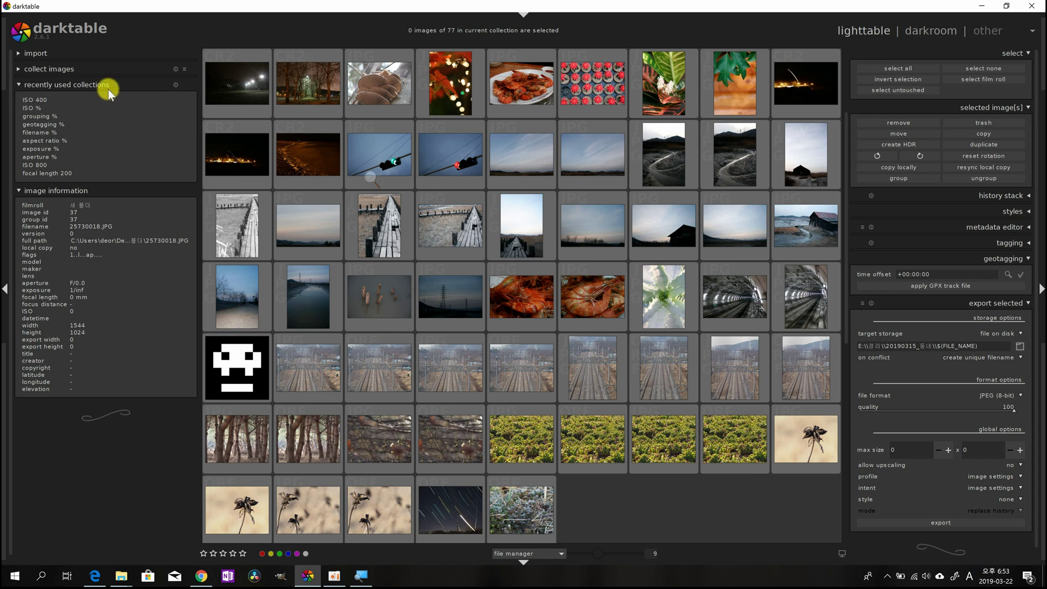
pyautogui.click(25, 85)
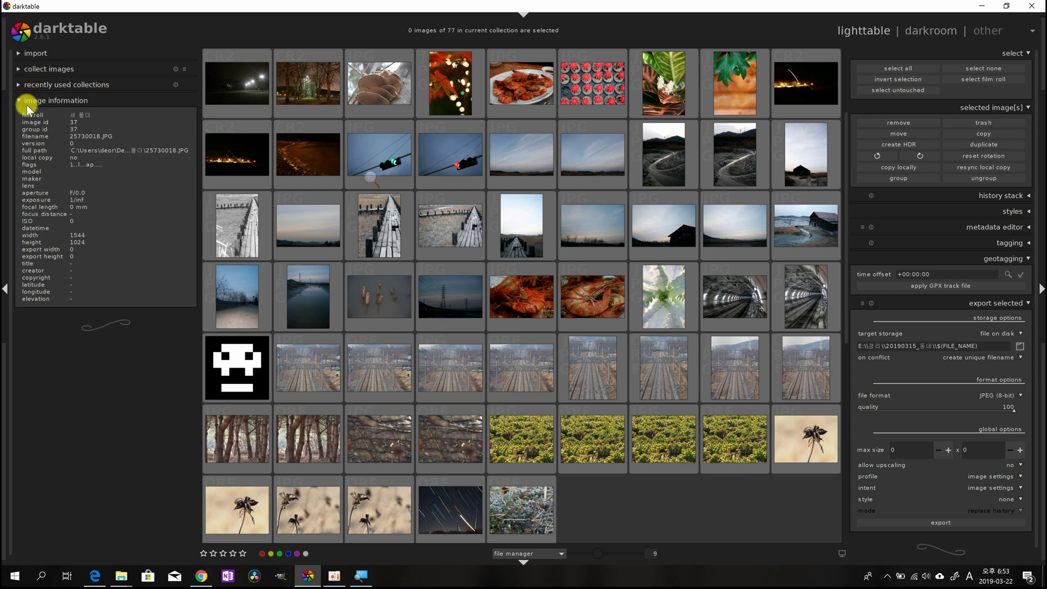
# Select the first image in the second row of thumbnails to inspect its image information.
pyautogui.click(239, 140)
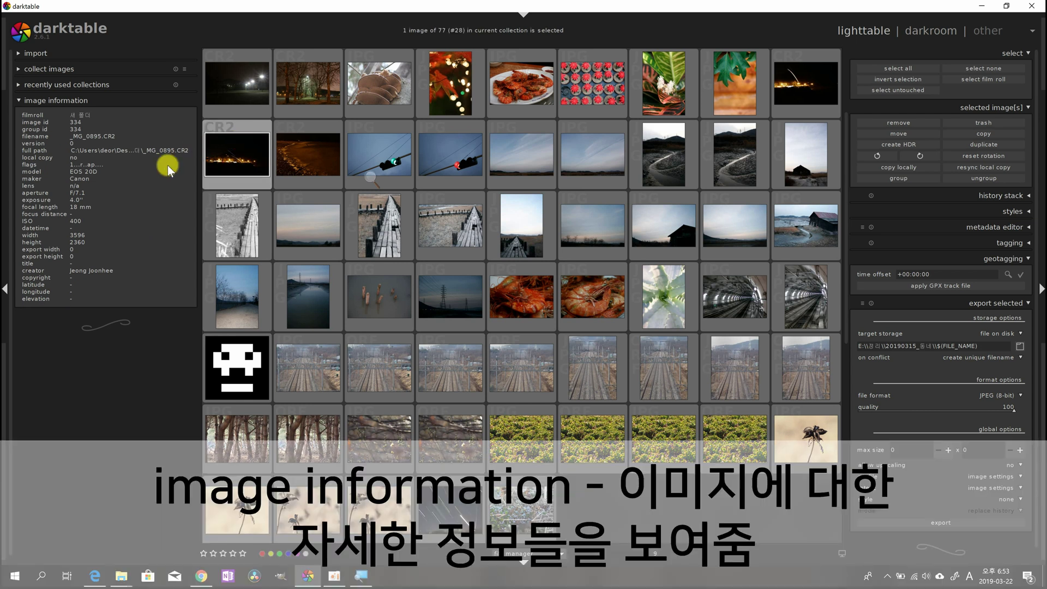